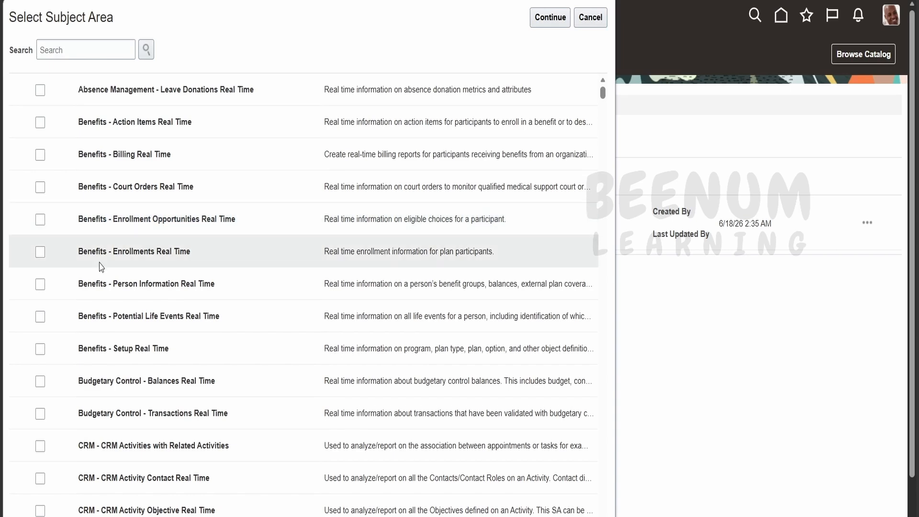
# Browse the subject area list and skim the learning path PDF from its cover through the table of contents to Section 1
pyautogui.scroll(-5, 119, 283)
pyautogui.scroll(5, 512, 123)
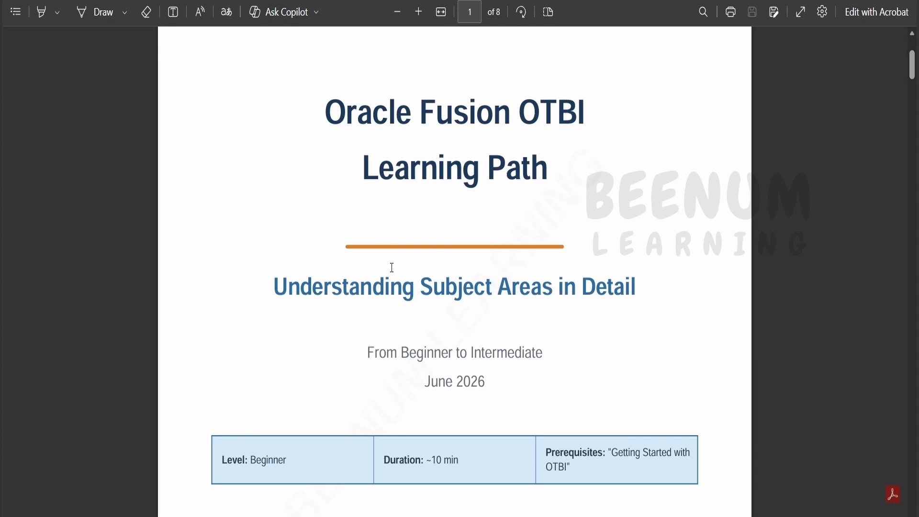
pyautogui.scroll(-2, 392, 267)
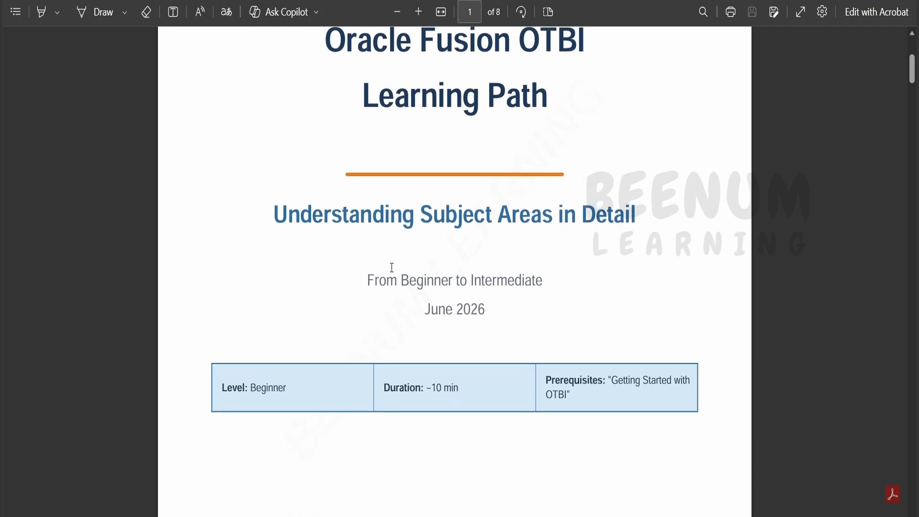
pyautogui.scroll(-15, 391, 267)
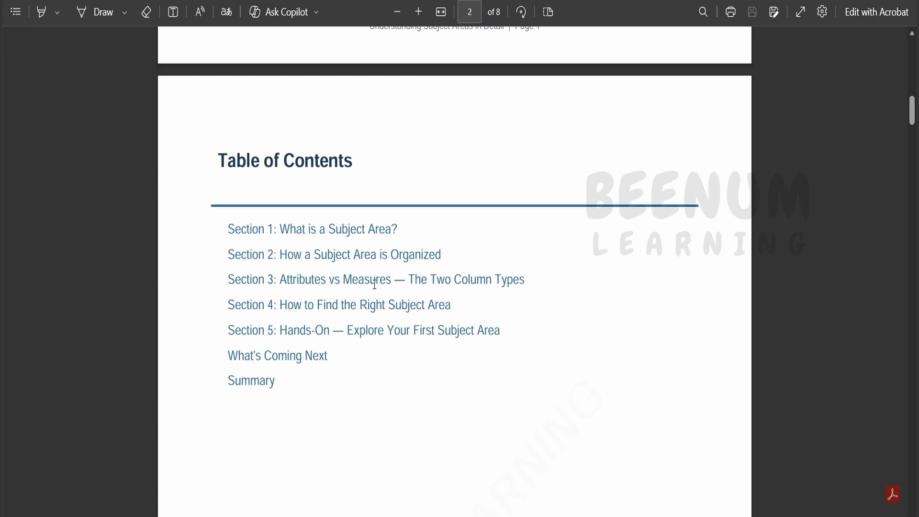
pyautogui.scroll(-2, 428, 271)
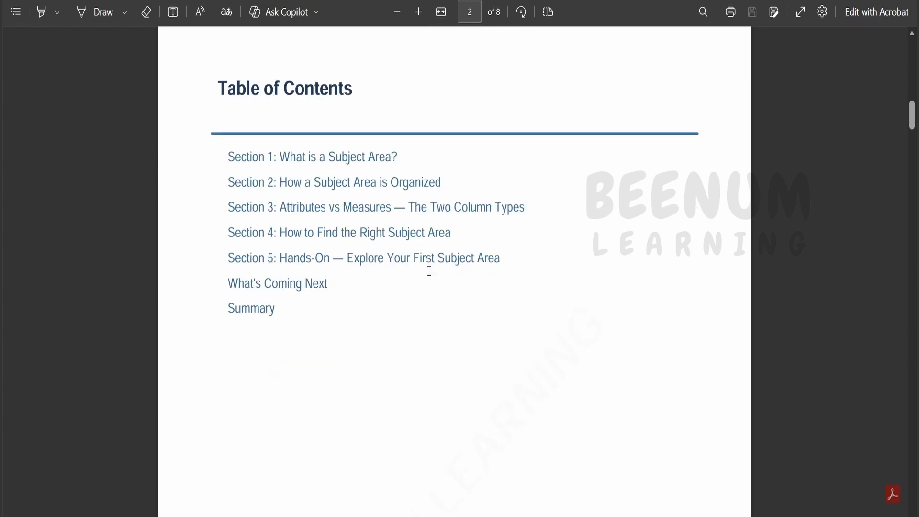
pyautogui.scroll(-3, 428, 273)
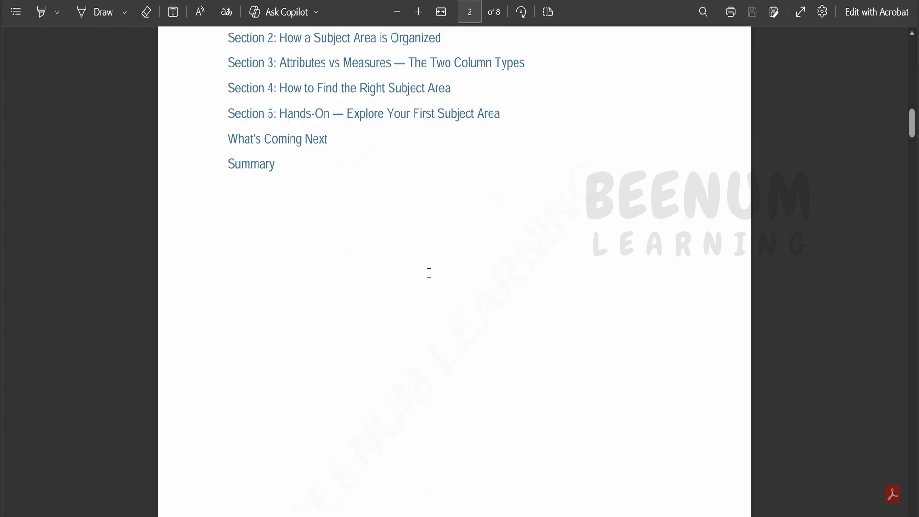
pyautogui.scroll(-12, 429, 273)
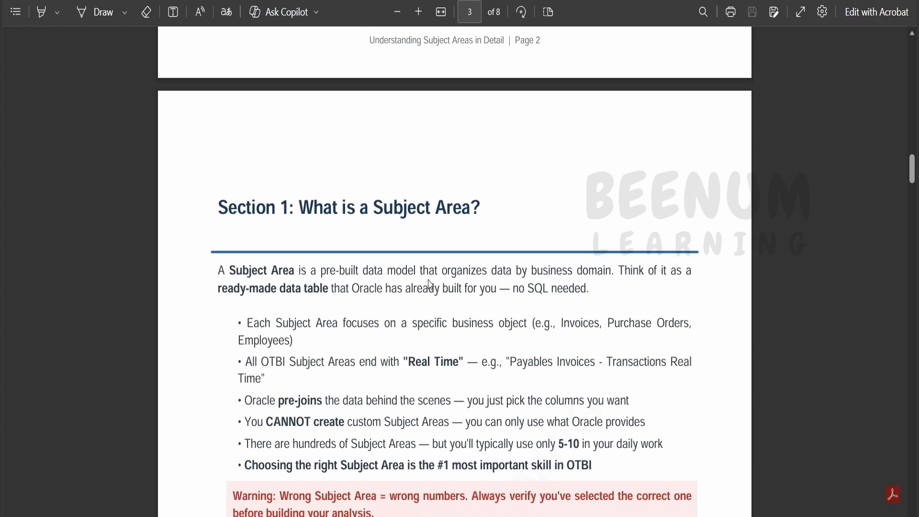
# Highlight the Subject Area definition in Section 1 and compare it with the entries in the Select Subject Area list
pyautogui.scroll(2, 305, 197)
pyautogui.moveTo(218, 198); pyautogui.dragTo(591, 224)
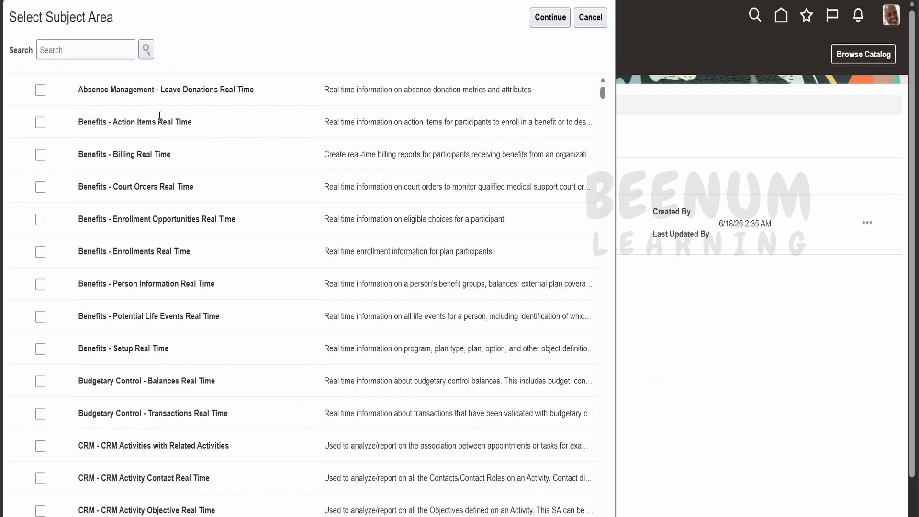
pyautogui.scroll(-10, 157, 272)
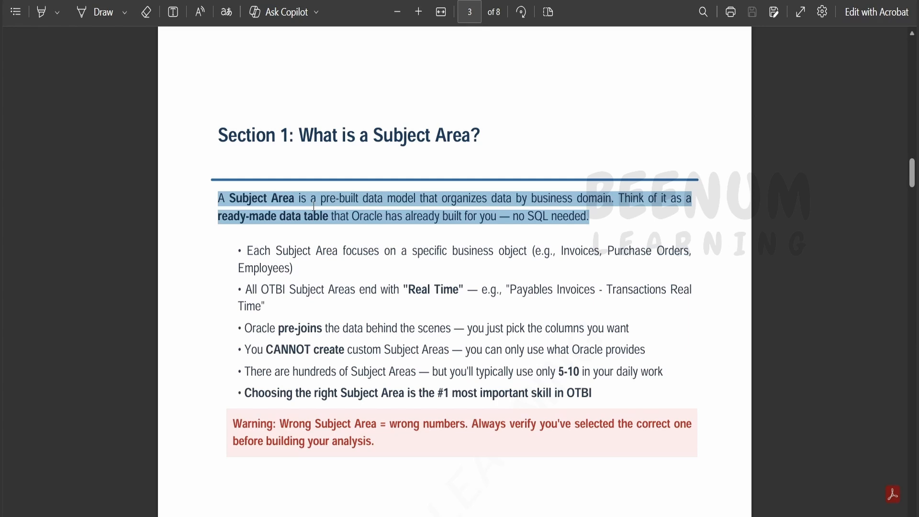
# Highlight the Section 1 bullets in the PDF on business objects, Real Time naming, pre-joined data and custom Subject Areas
pyautogui.moveTo(247, 251); pyautogui.dragTo(277, 314)
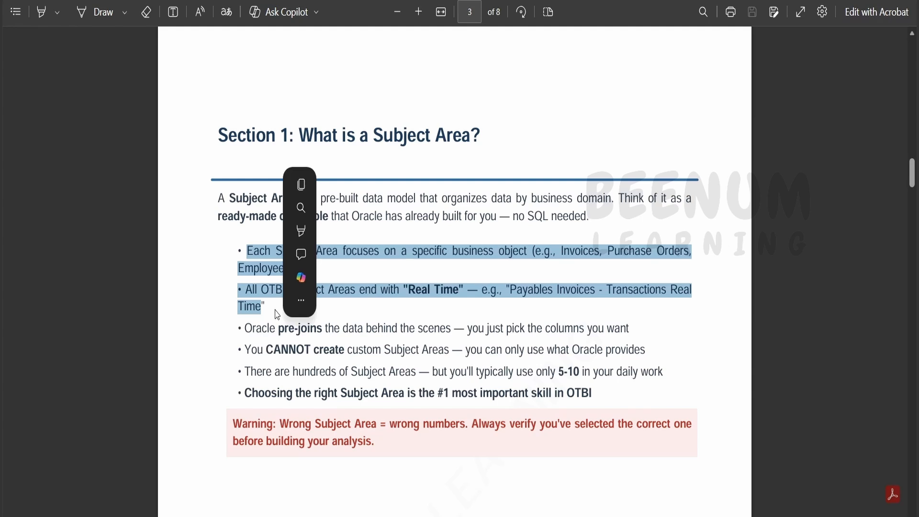
pyautogui.moveTo(243, 329); pyautogui.dragTo(634, 336)
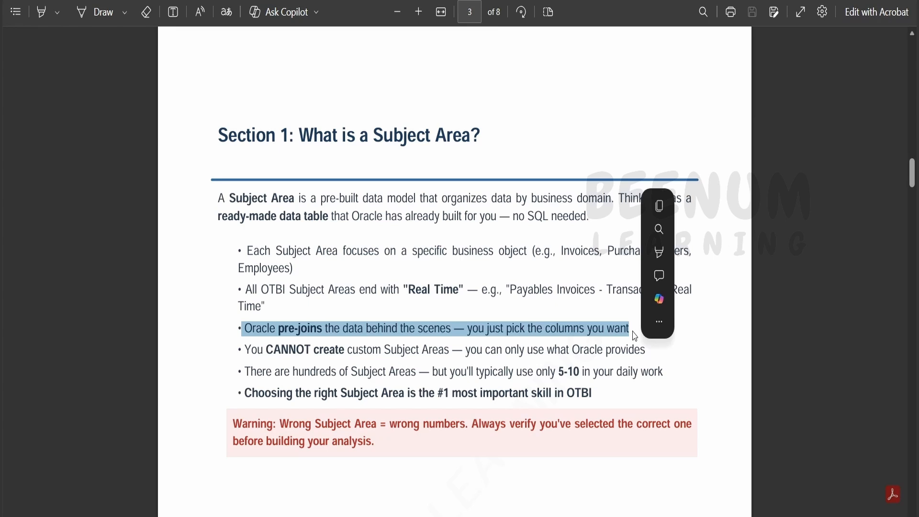
pyautogui.moveTo(281, 350); pyautogui.dragTo(345, 352)
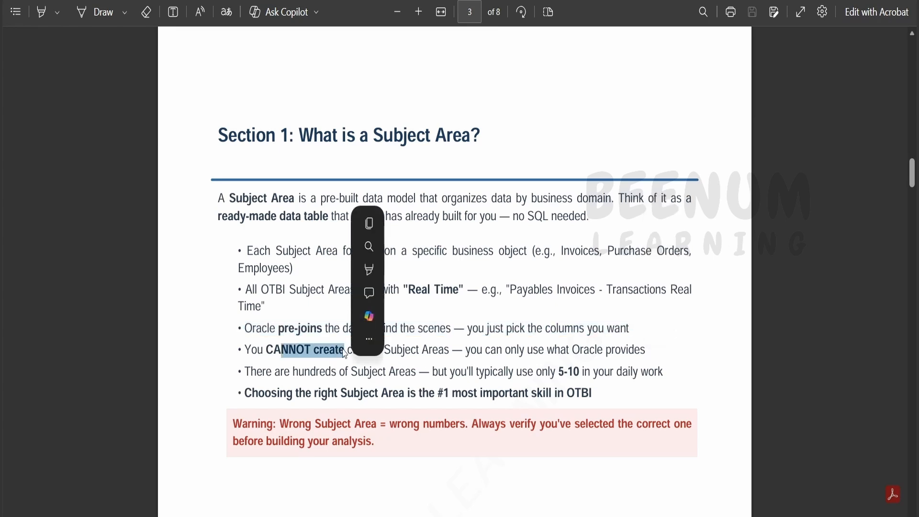
pyautogui.click(267, 352)
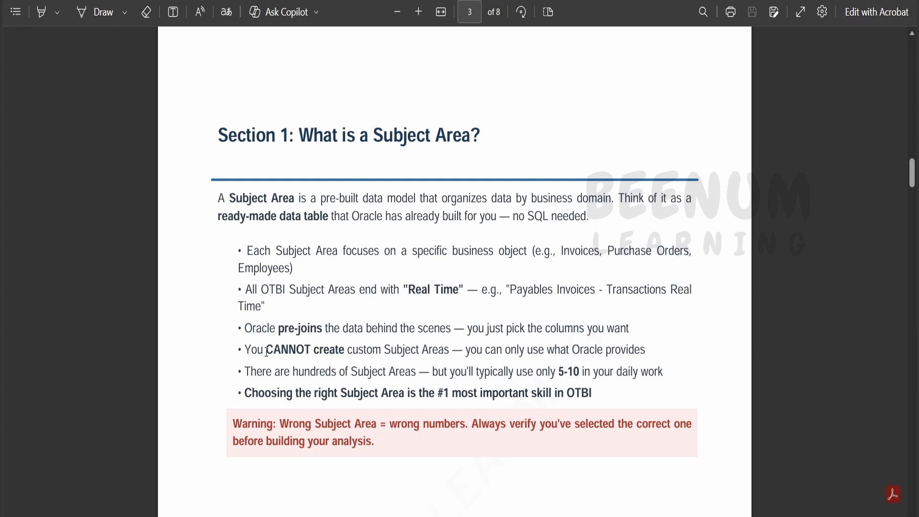
pyautogui.moveTo(266, 353); pyautogui.dragTo(485, 351)
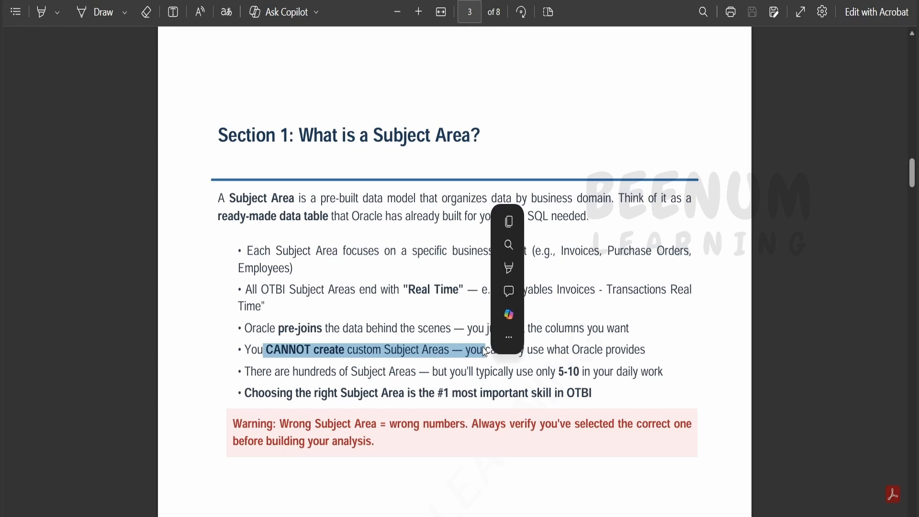
# Go on to Section 2 of the PDF and highlight "Every Subject Area contains folders"
pyautogui.scroll(-3, 546, 367)
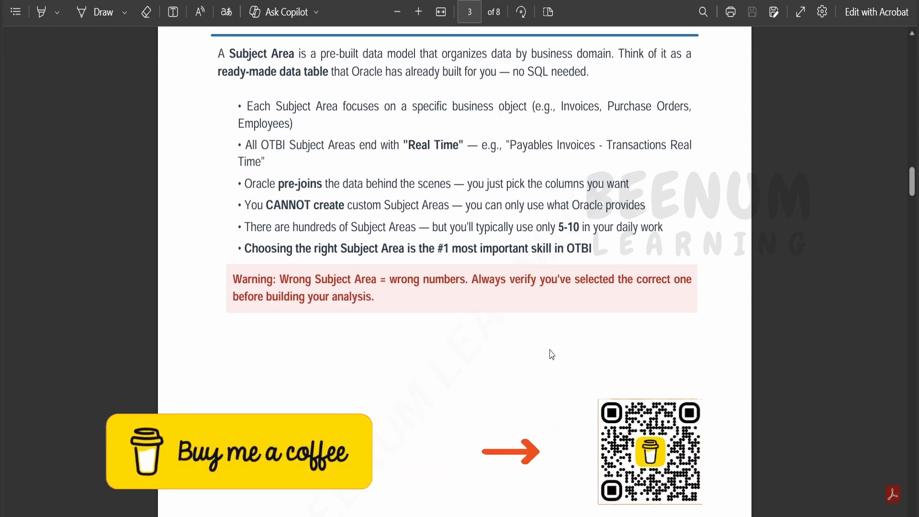
pyautogui.scroll(-5, 549, 354)
pyautogui.scroll(-5, 551, 353)
pyautogui.moveTo(218, 140); pyautogui.dragTo(393, 147)
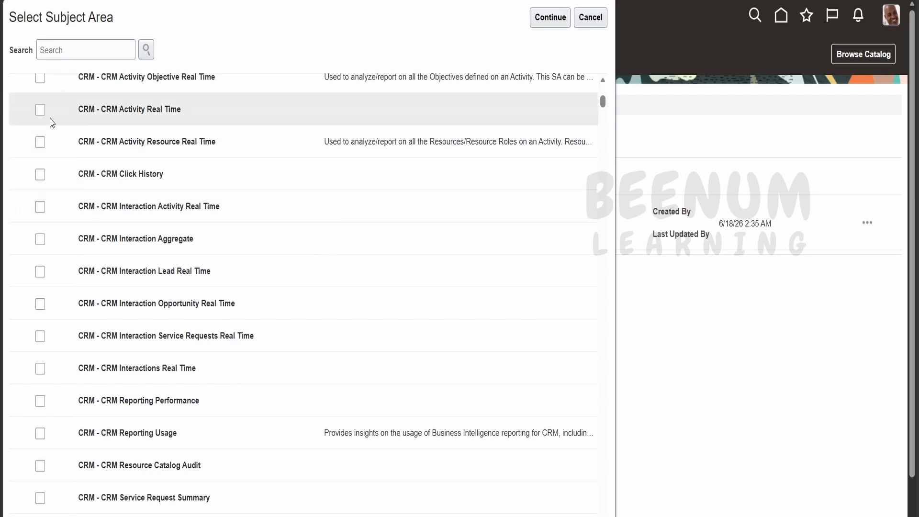
# Cancel the subject area selection in Reports and Analytics and open First BI Composer report for editing
pyautogui.click(590, 17)
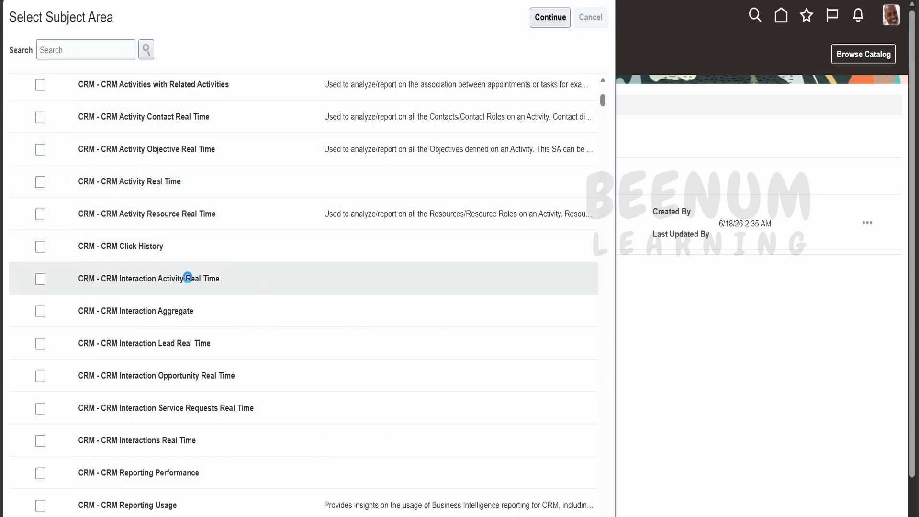
pyautogui.click(866, 223)
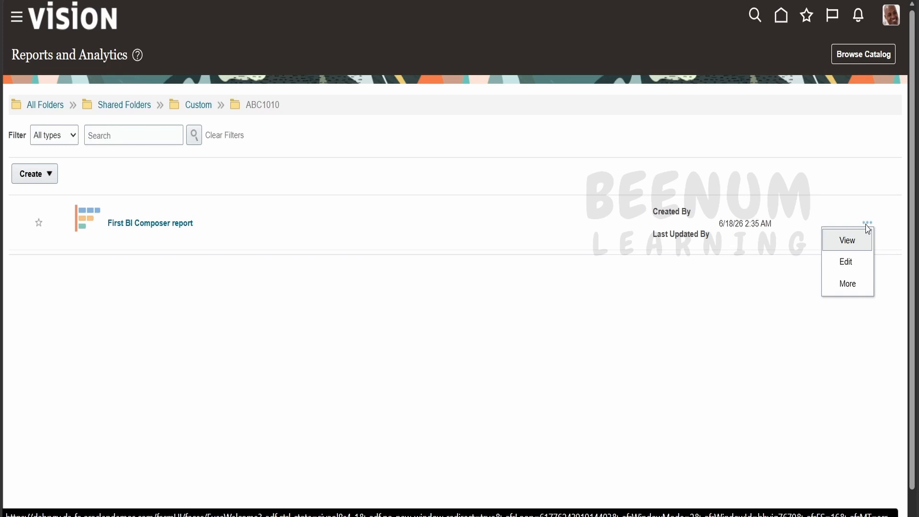
pyautogui.click(848, 259)
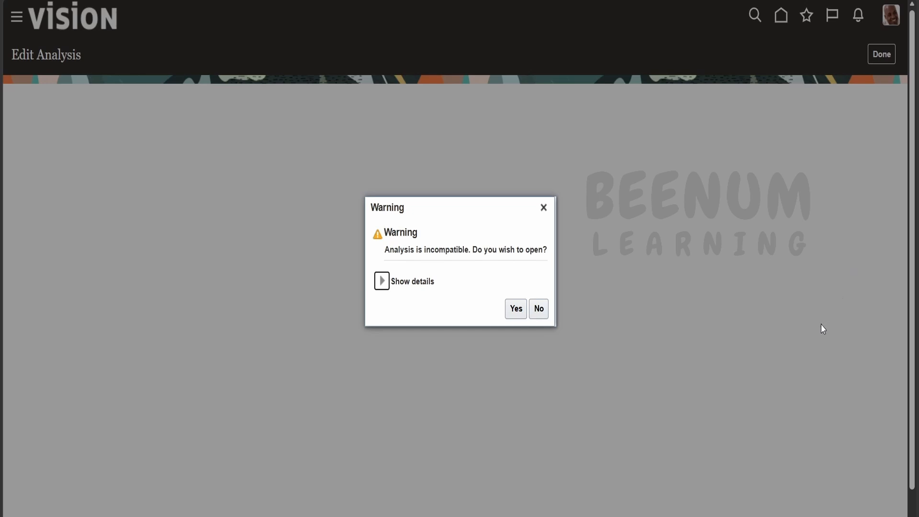
pyautogui.click(544, 209)
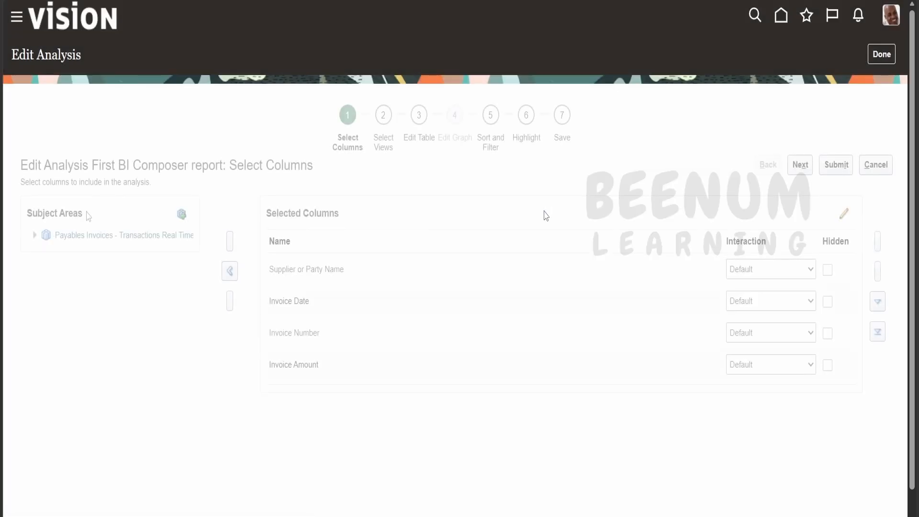
# Expand the Payables Invoices - Transactions Real Time subject area and its Accounting and Invoice Details folders
pyautogui.click(37, 235)
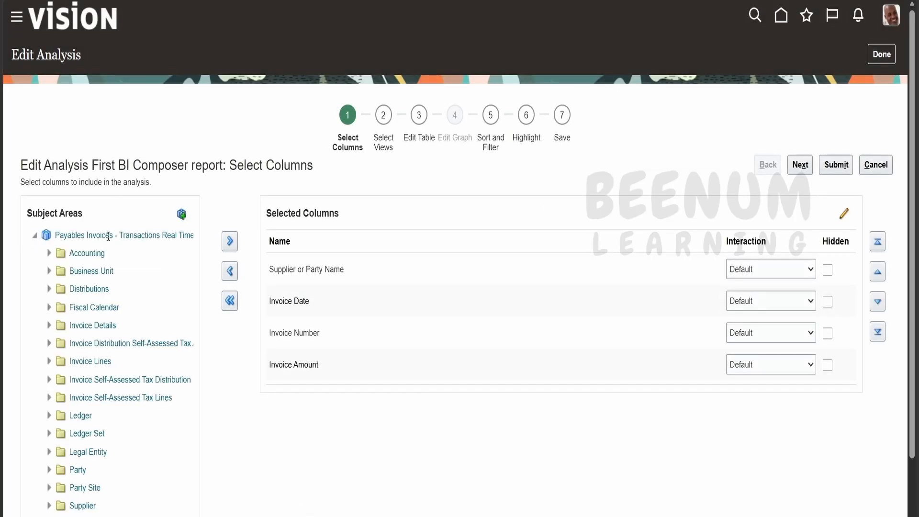
pyautogui.scroll(-1, 107, 374)
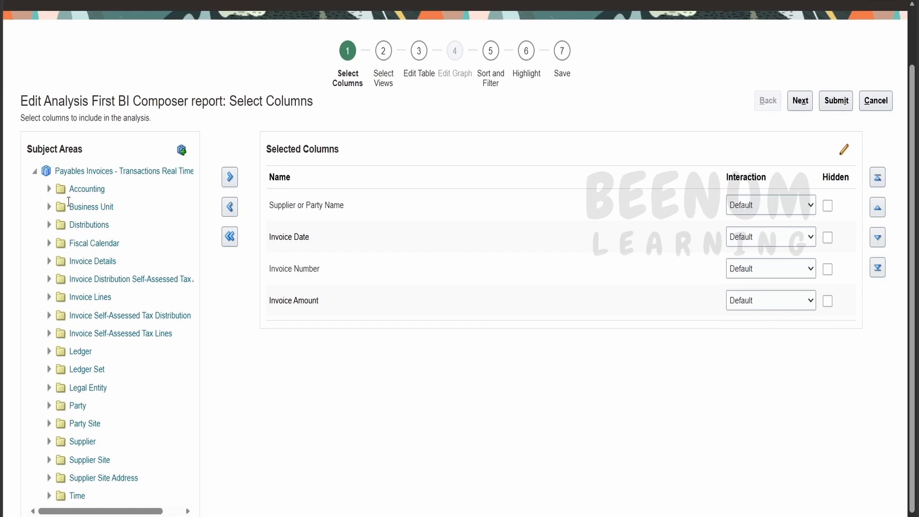
pyautogui.click(49, 189)
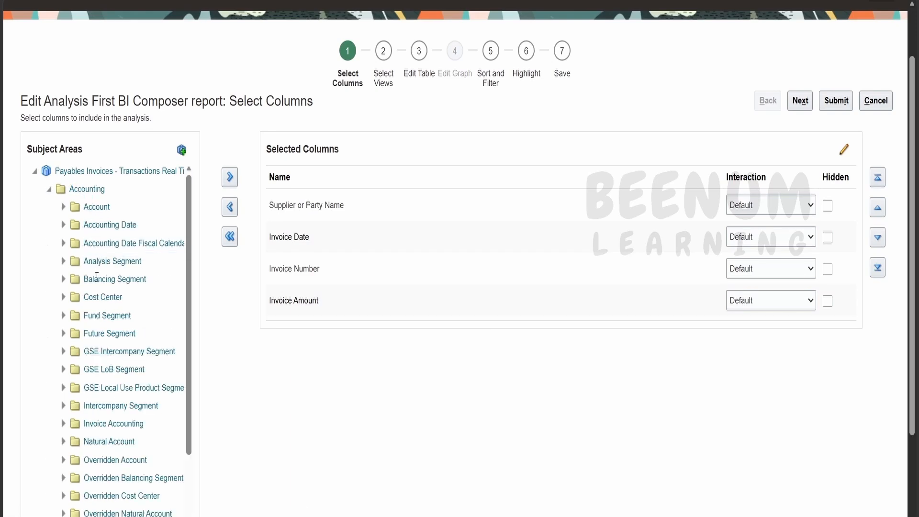
pyautogui.scroll(-5, 97, 277)
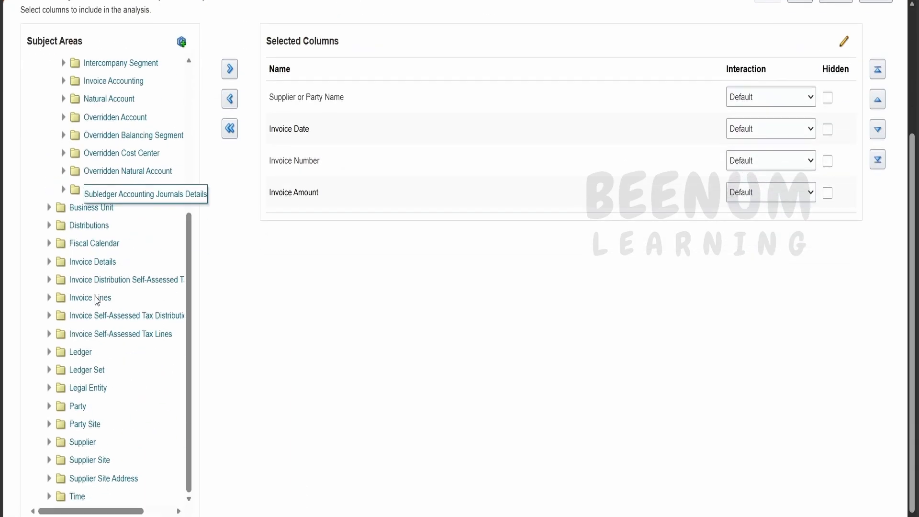
pyautogui.click(48, 261)
pyautogui.scroll(-1, 77, 316)
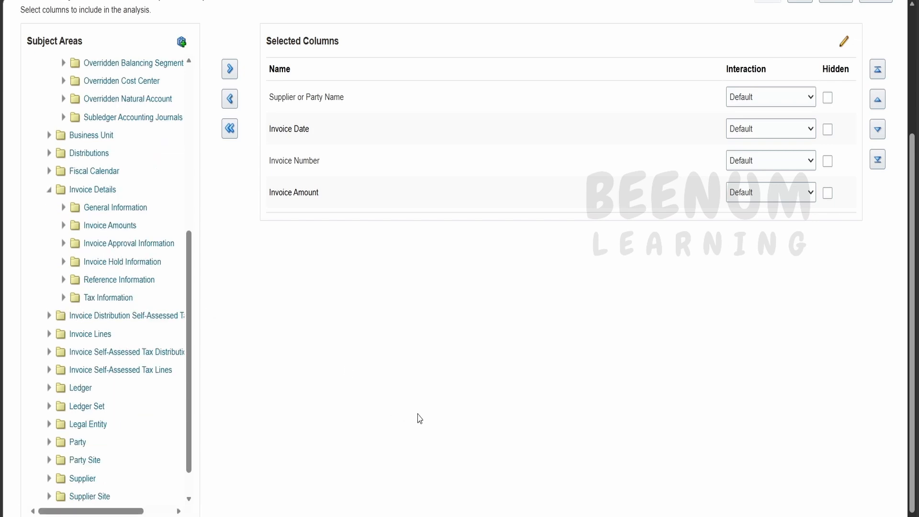
# Switch to the PDF and highlight the Section 2 text on folders containing columns and the dimension folder examples
pyautogui.click(249, 0)
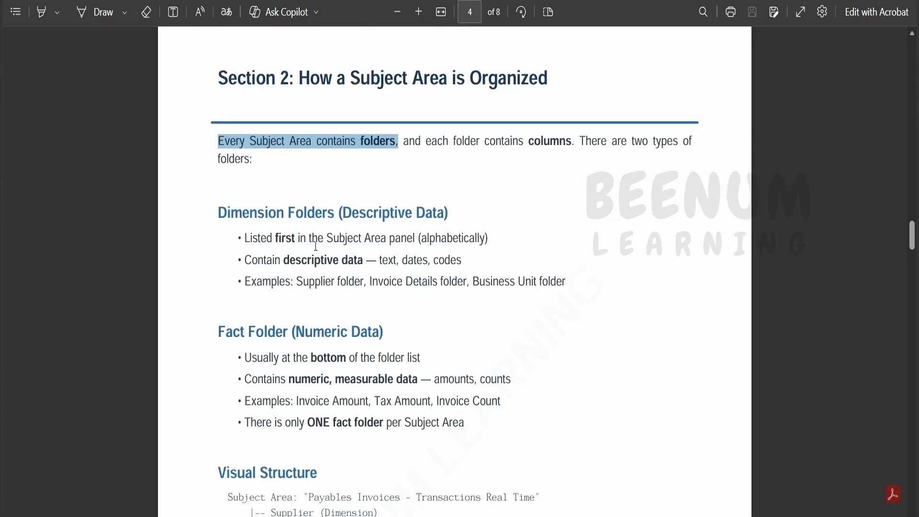
pyautogui.moveTo(442, 141); pyautogui.dragTo(249, 160)
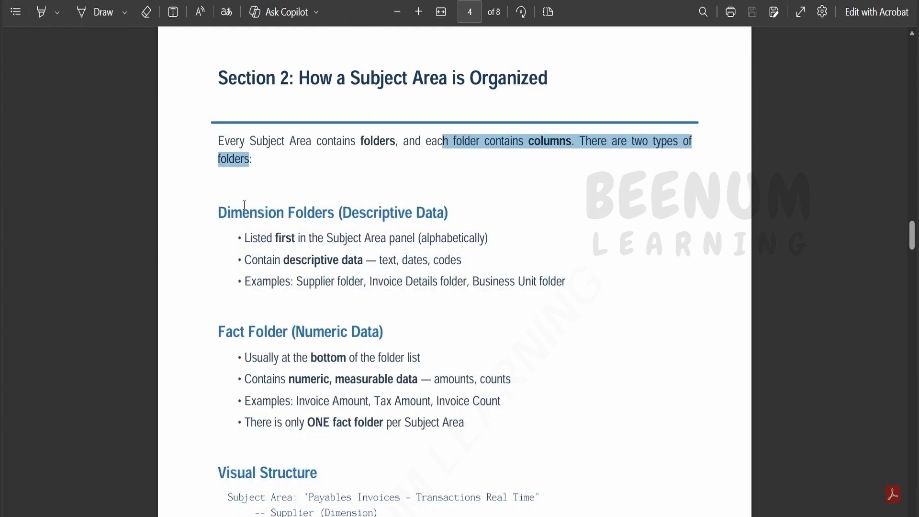
pyautogui.click(350, 209)
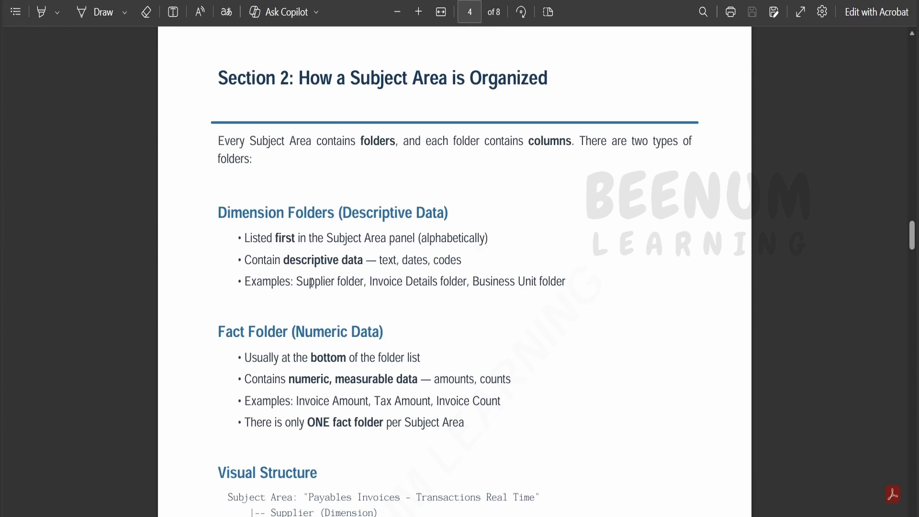
pyautogui.moveTo(296, 282); pyautogui.dragTo(557, 284)
# Read the Fact Folder part of Section 2, highlighting its heading and bullets, and continue into the visual structure
pyautogui.moveTo(233, 330); pyautogui.dragTo(390, 509)
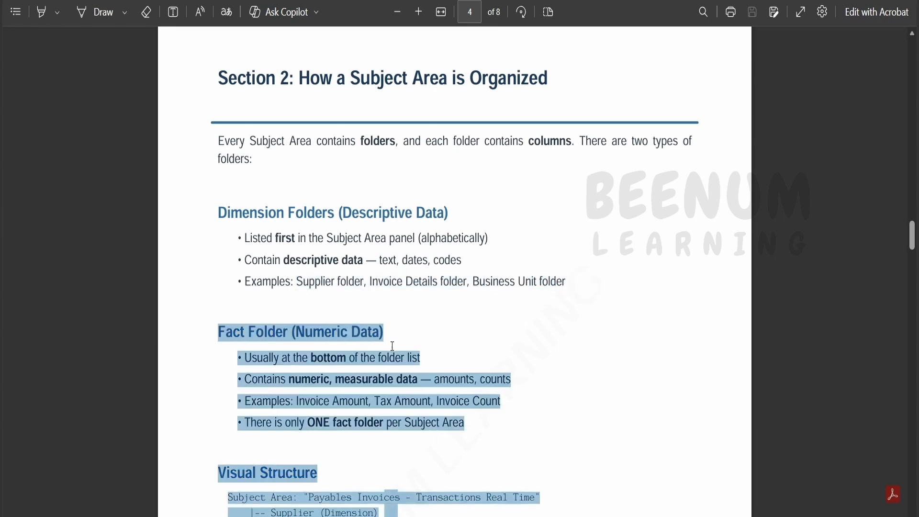
pyautogui.click(468, 354)
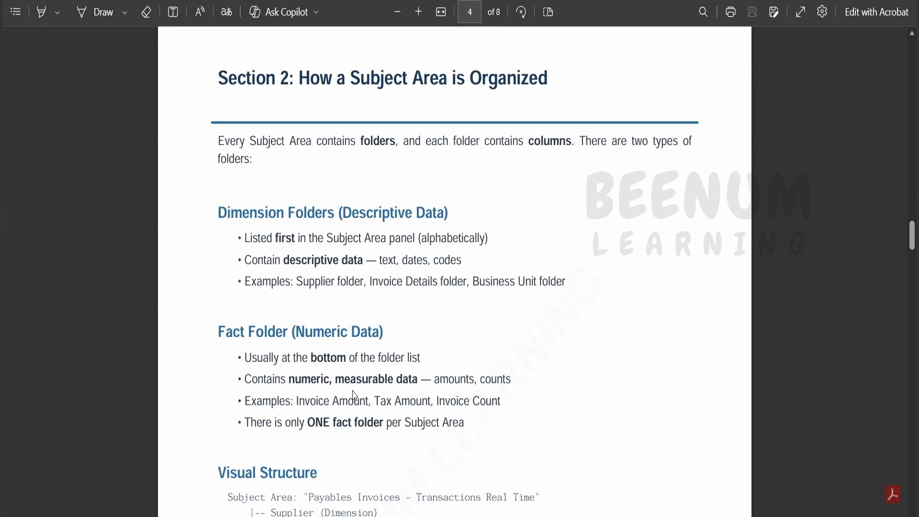
pyautogui.scroll(-1, 359, 390)
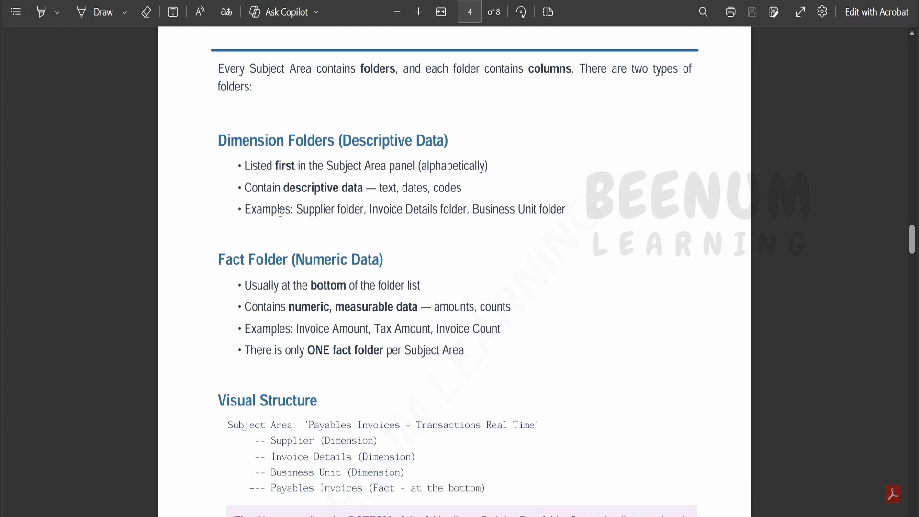
pyautogui.moveTo(220, 261); pyautogui.dragTo(393, 269)
pyautogui.click(404, 387)
pyautogui.scroll(-5, 298, 265)
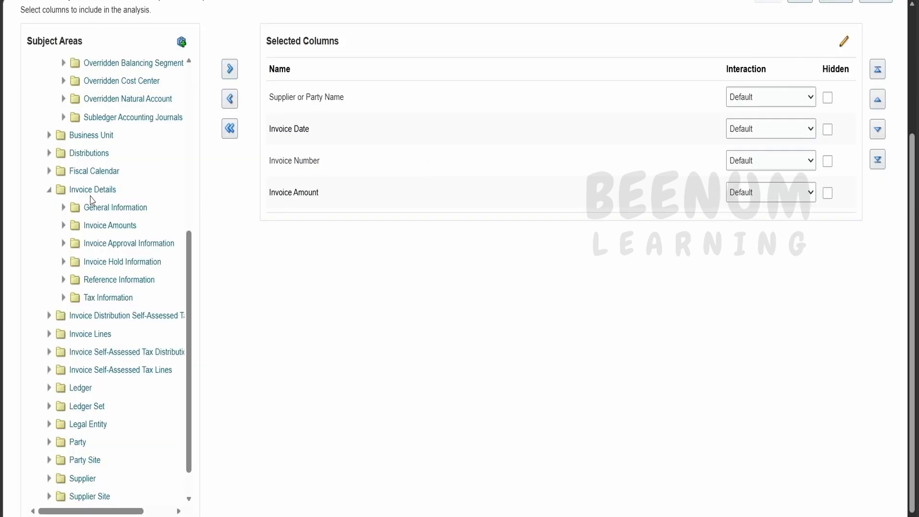
# Switch to the Edit Analysis page and examine the folders of the Payables Invoices subject area around Invoice Details
pyautogui.scroll(3, 92, 201)
pyautogui.scroll(6, 92, 200)
pyautogui.scroll(-8, 171, 283)
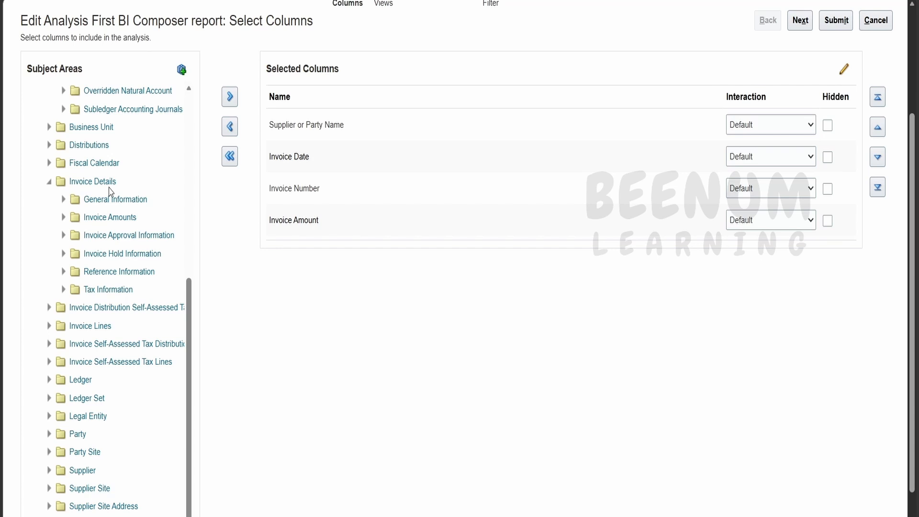
pyautogui.scroll(2, 111, 192)
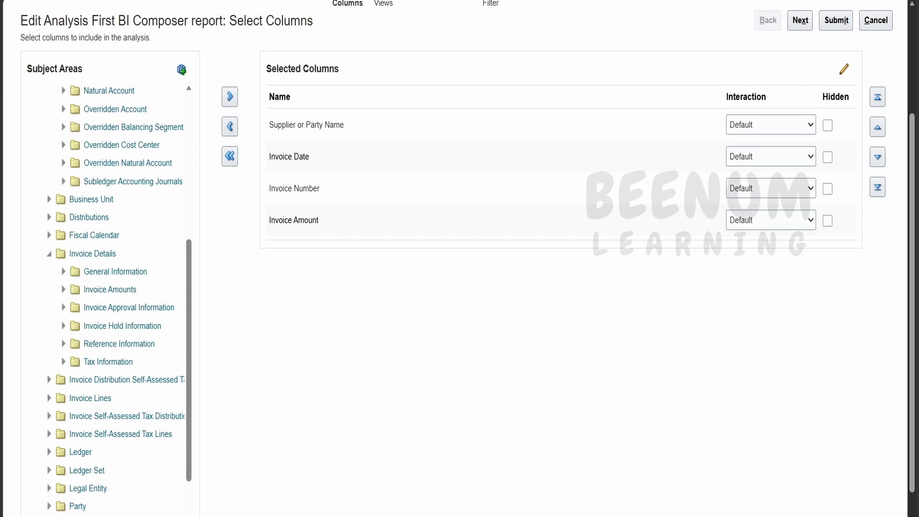
# Switch to the PDF and read the Attribute versus Measure comparison table and the tip in Section 3
pyautogui.click(225, 1)
pyautogui.scroll(-3, 415, 277)
pyautogui.scroll(-10, 415, 279)
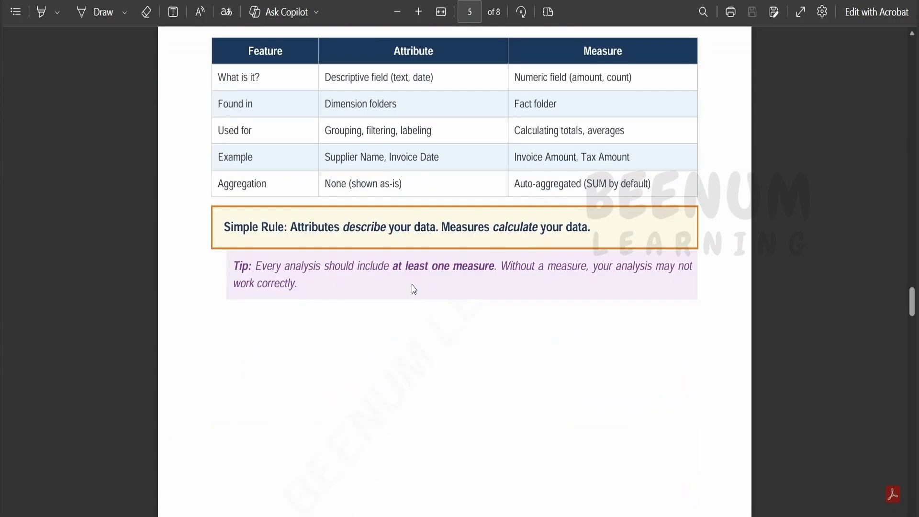
pyautogui.scroll(2, 414, 287)
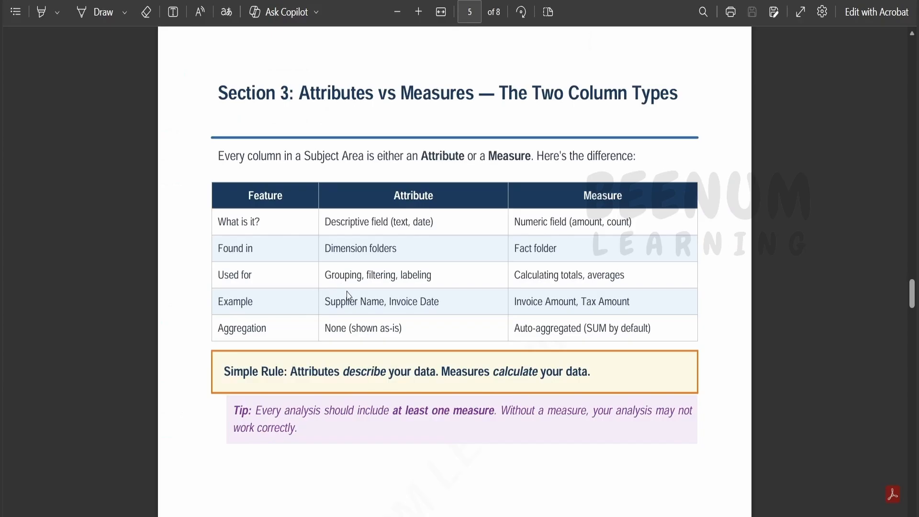
# Read Section 4 on finding the right subject area, including its 4-step approach and the quick reference table of common subject areas
pyautogui.scroll(-10, 443, 244)
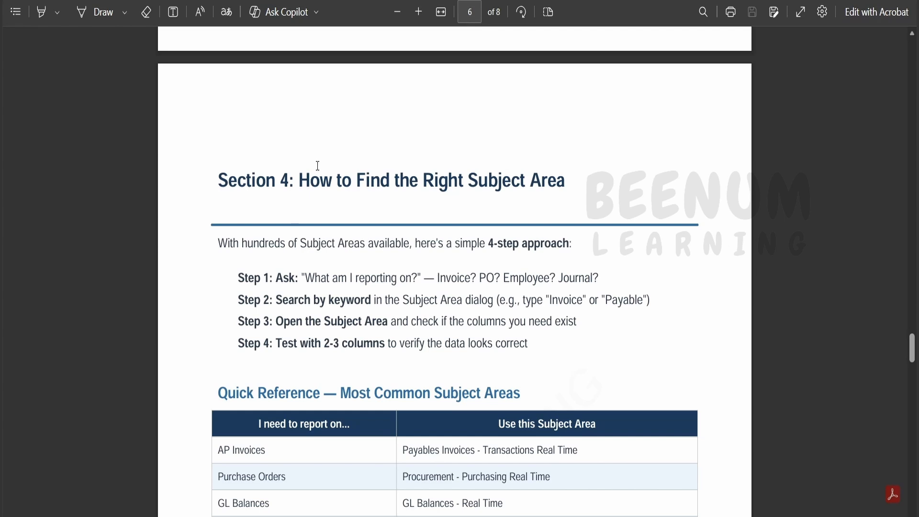
pyautogui.scroll(-3, 393, 271)
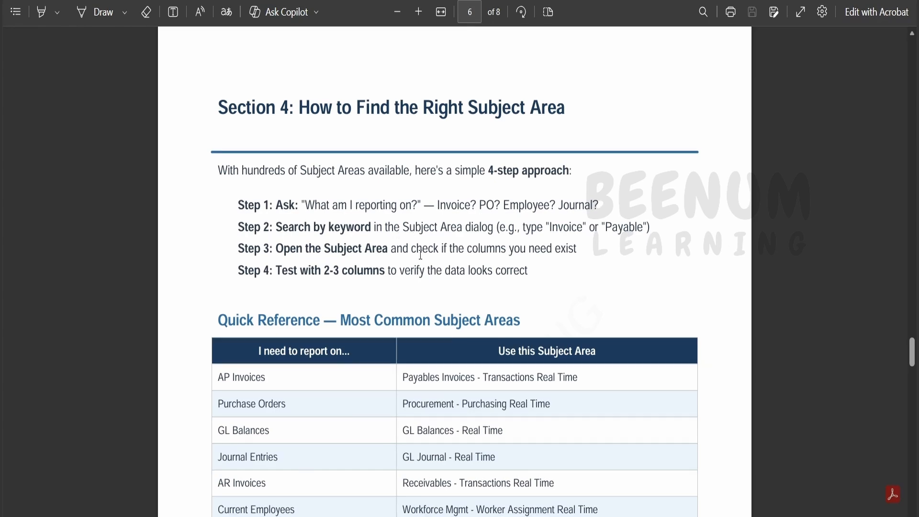
pyautogui.scroll(-3, 420, 254)
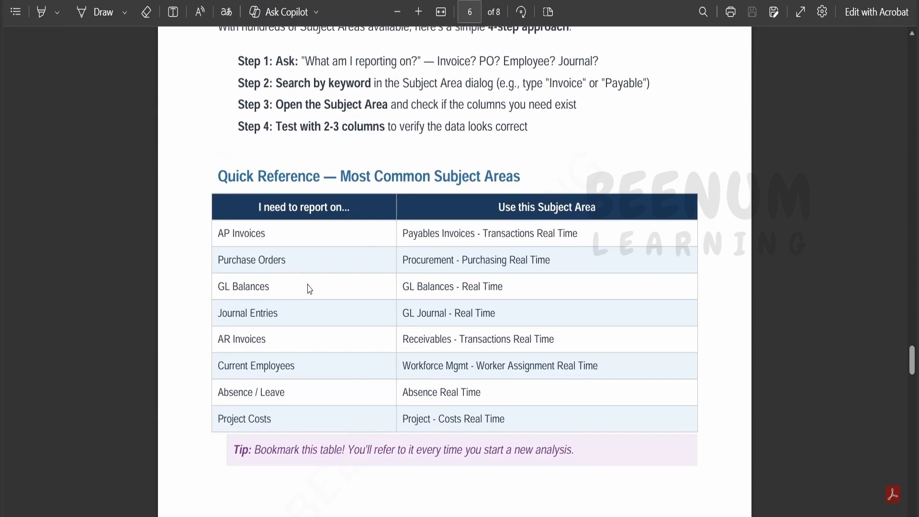
pyautogui.tripleClick(410, 235)
pyautogui.click(390, 291)
pyautogui.scroll(-1, 392, 293)
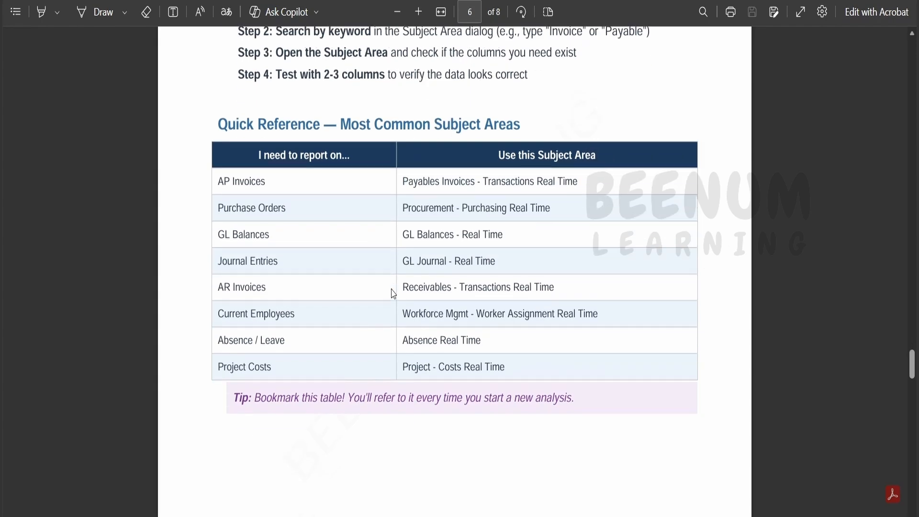
pyautogui.scroll(-15, 392, 293)
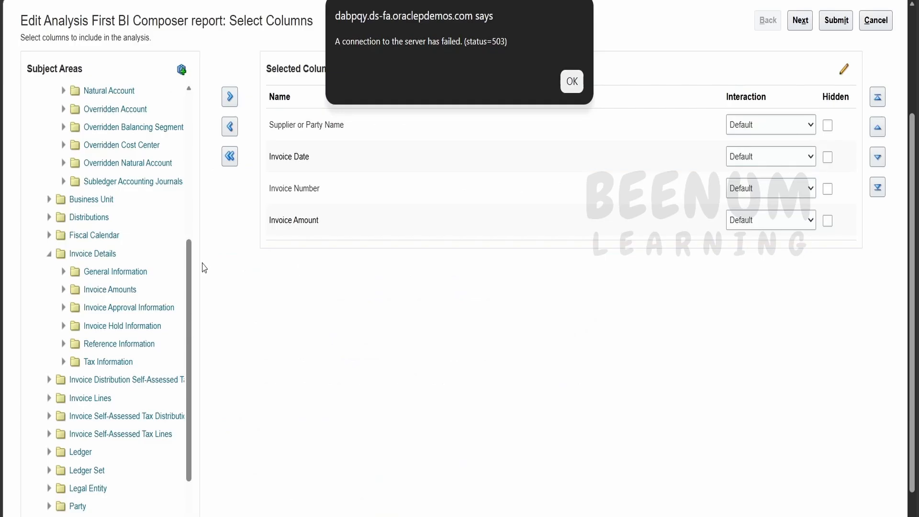
# Switch to the Edit Analysis page, dismiss the server connection errors and leave the First BI Composer report editor
pyautogui.click(571, 82)
pyautogui.click(874, 25)
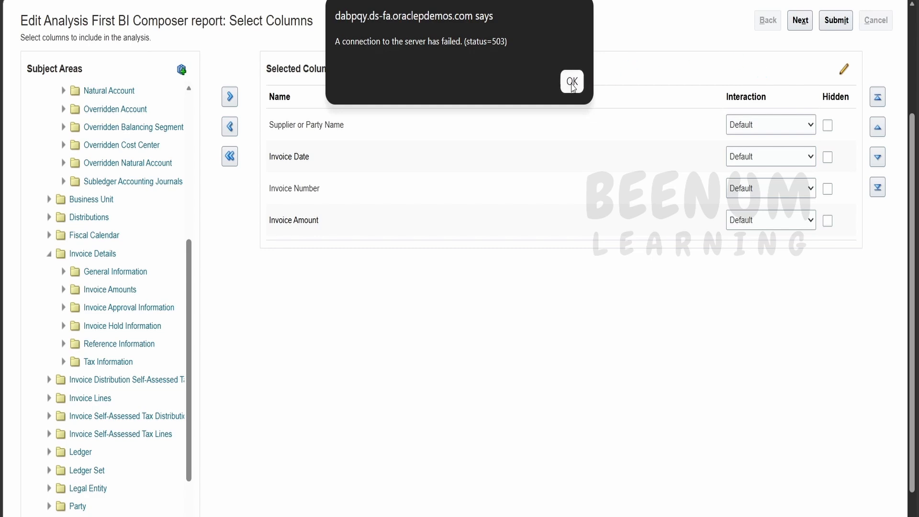
pyautogui.click(571, 79)
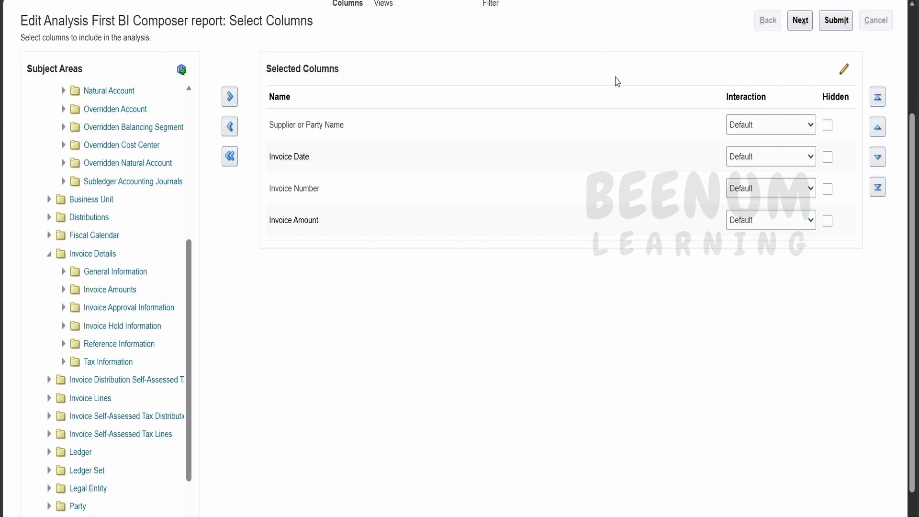
pyautogui.scroll(3, 615, 82)
pyautogui.click(875, 55)
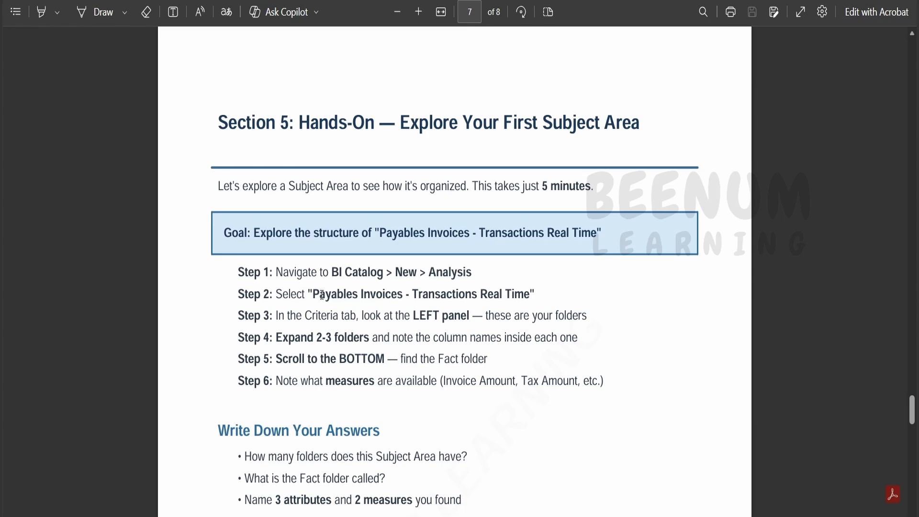
# Switch to the PDF and read the Section 5 hands-on steps for exploring a first subject area, plus the closing sections
pyautogui.scroll(-2, 361, 295)
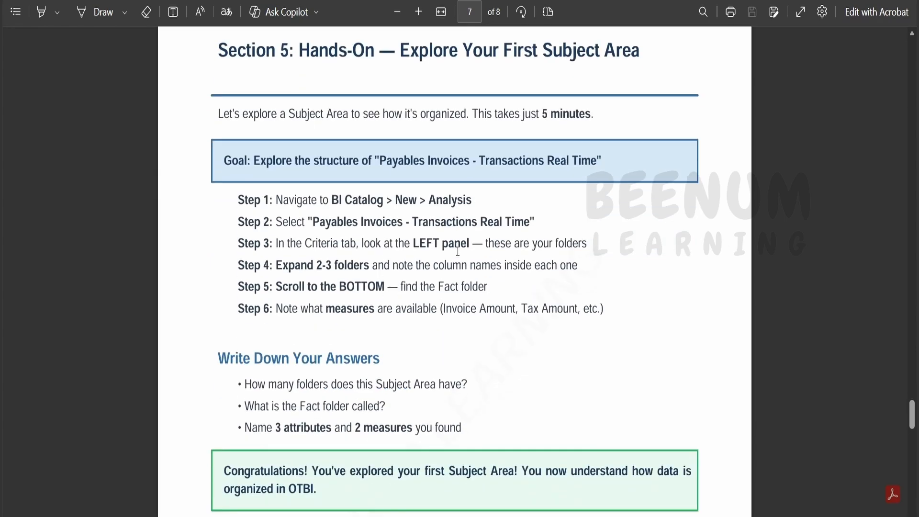
pyautogui.scroll(-10, 458, 251)
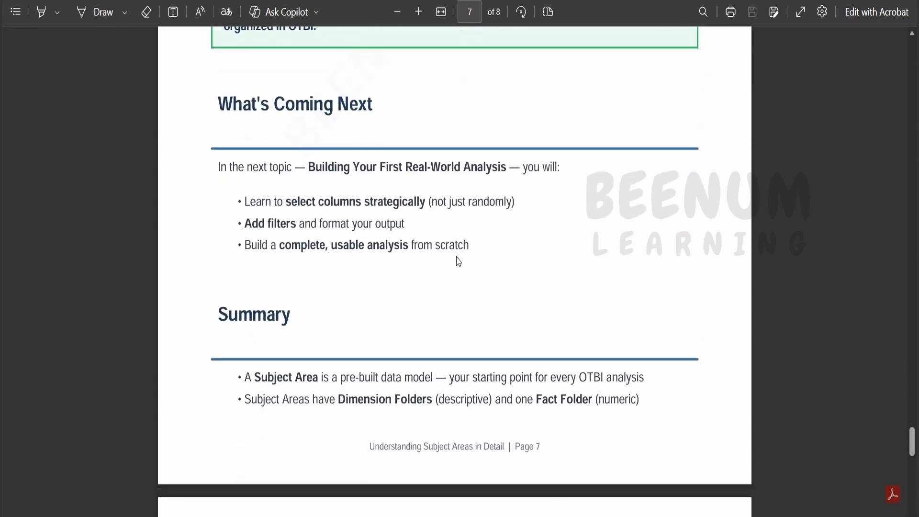
pyautogui.scroll(2, 458, 262)
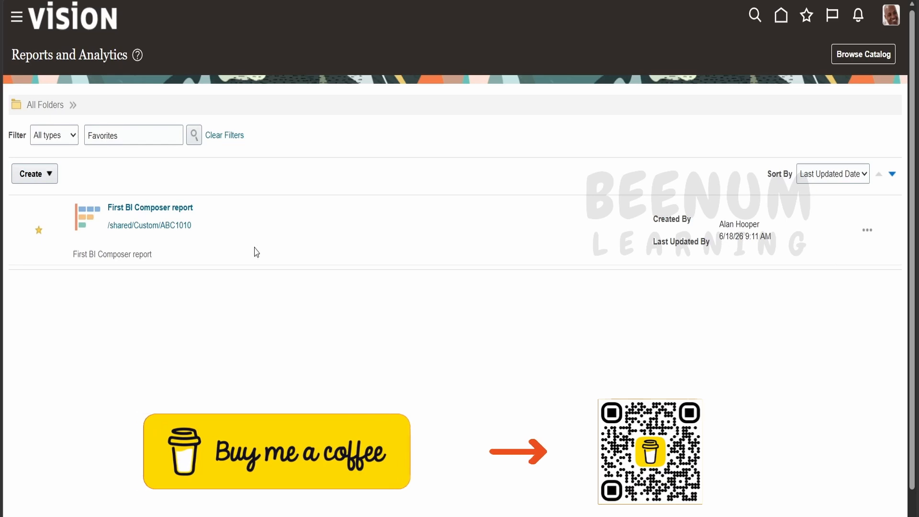
# Switch to the Reports and Analytics page, look through the navigator's Tools group for the Reports and Analytics entry, and close the navigator
pyautogui.click(14, 18)
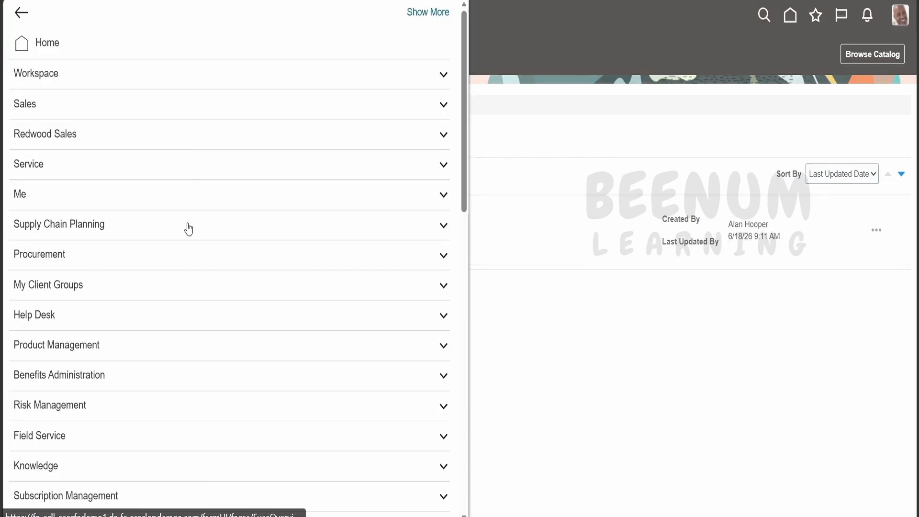
pyautogui.scroll(-15, 186, 237)
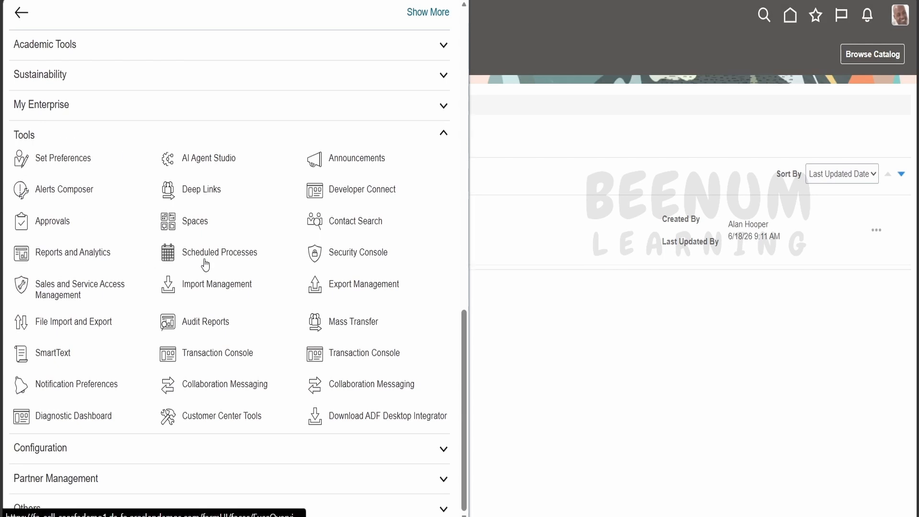
pyautogui.click(519, 372)
# Create a new analysis on the Payables Invoices - Transactions Real Time subject area, found by searching for "Payable"
pyautogui.click(45, 176)
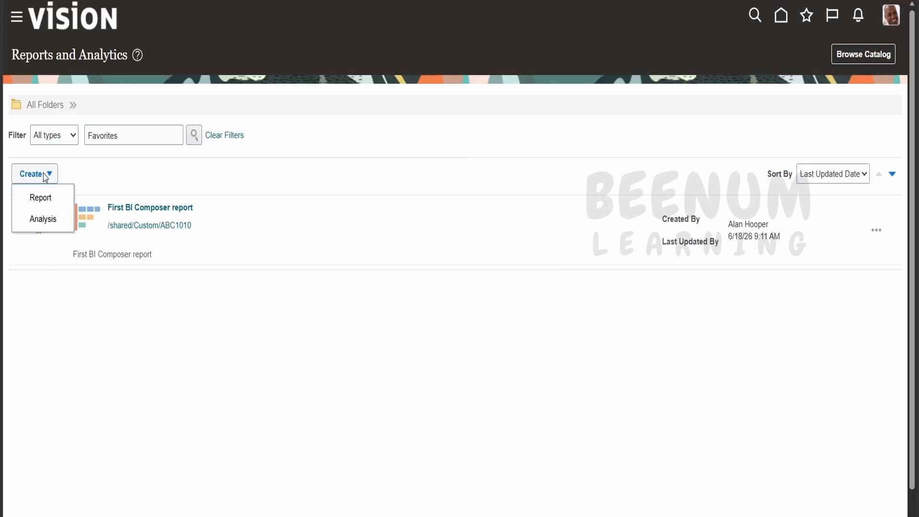
pyautogui.click(40, 221)
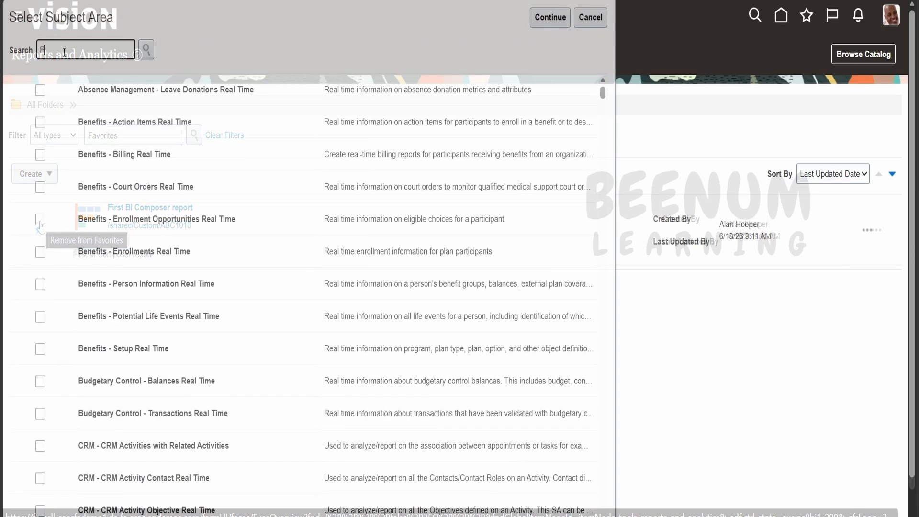
pyautogui.click(64, 51)
pyautogui.write('Payable')
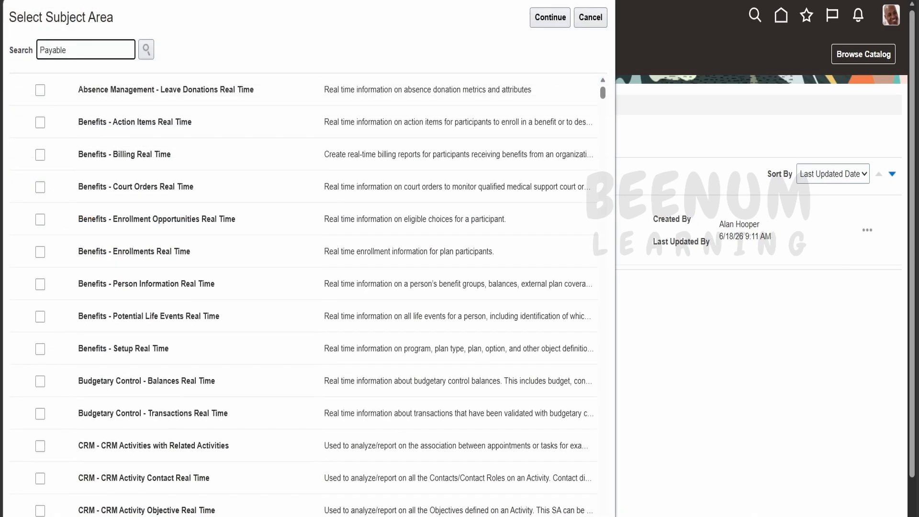
pyautogui.click(146, 50)
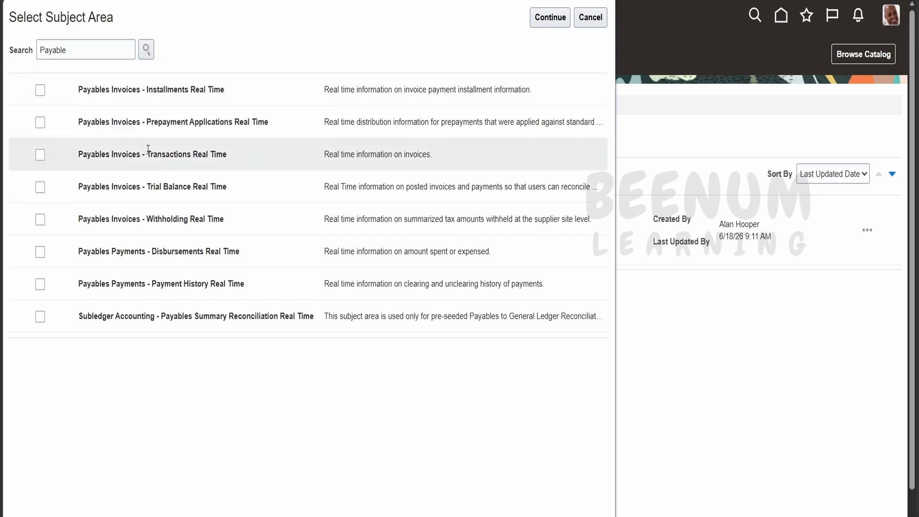
pyautogui.click(40, 155)
pyautogui.click(551, 22)
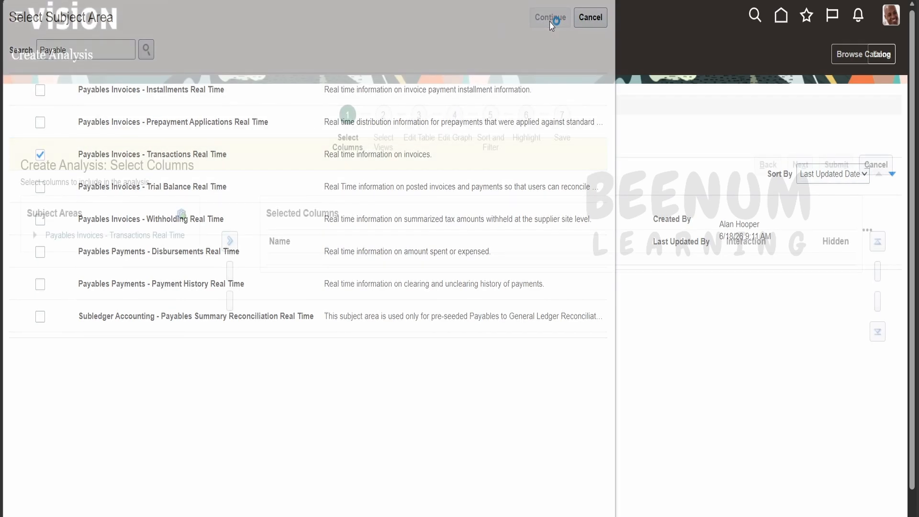
# Add the Invoice Number column from the General Information folder under Invoice Details to the analysis
pyautogui.click(35, 236)
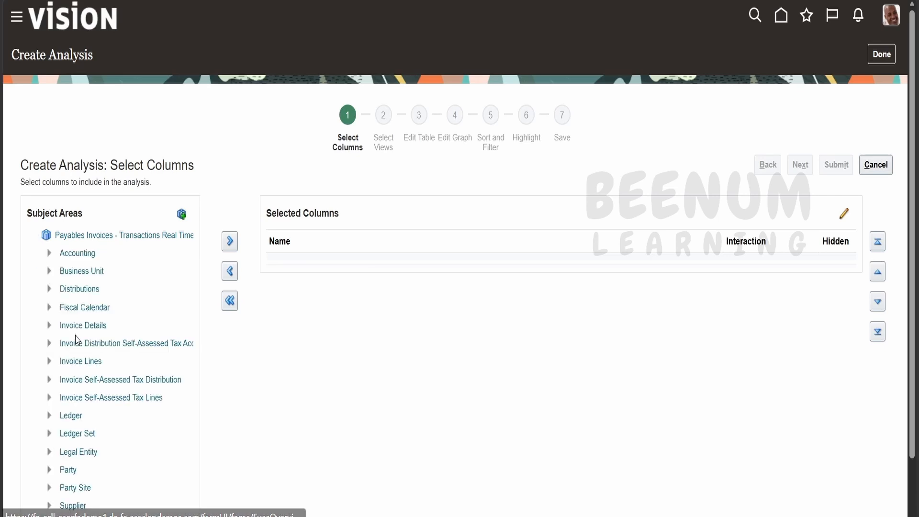
pyautogui.scroll(-2, 54, 386)
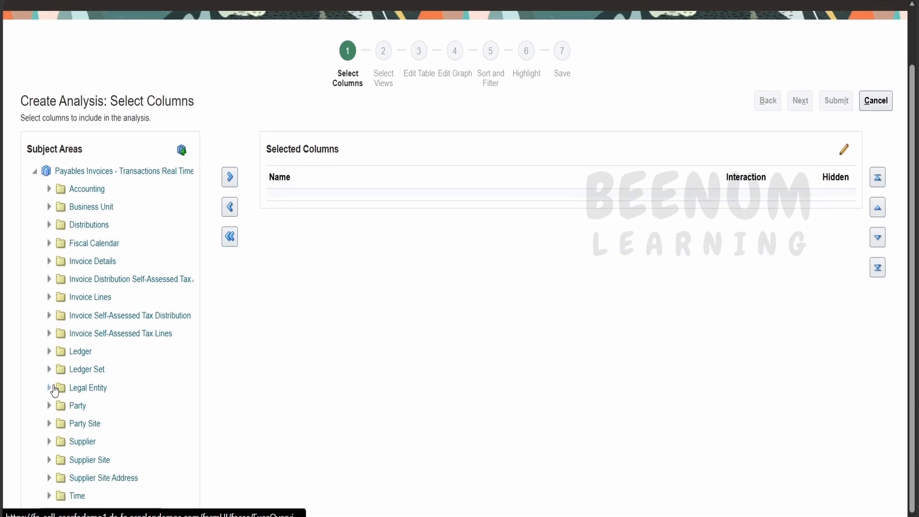
pyautogui.click(49, 261)
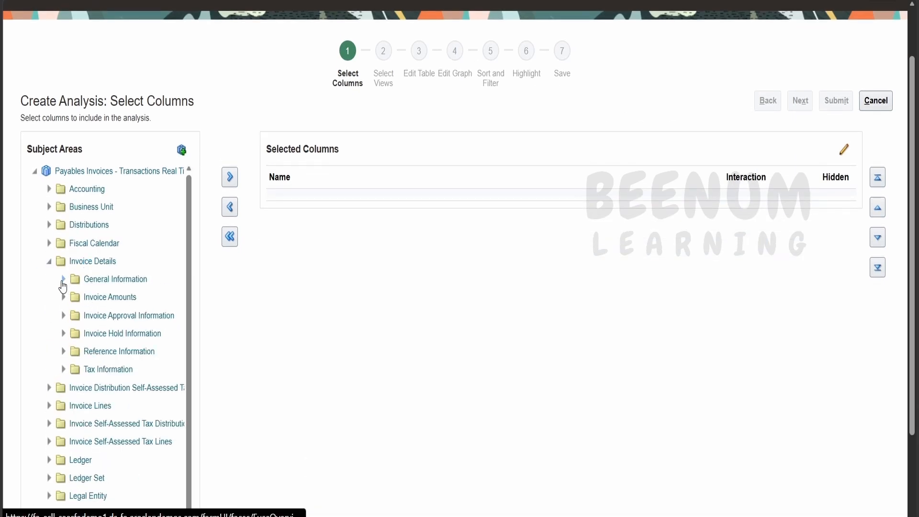
pyautogui.click(63, 279)
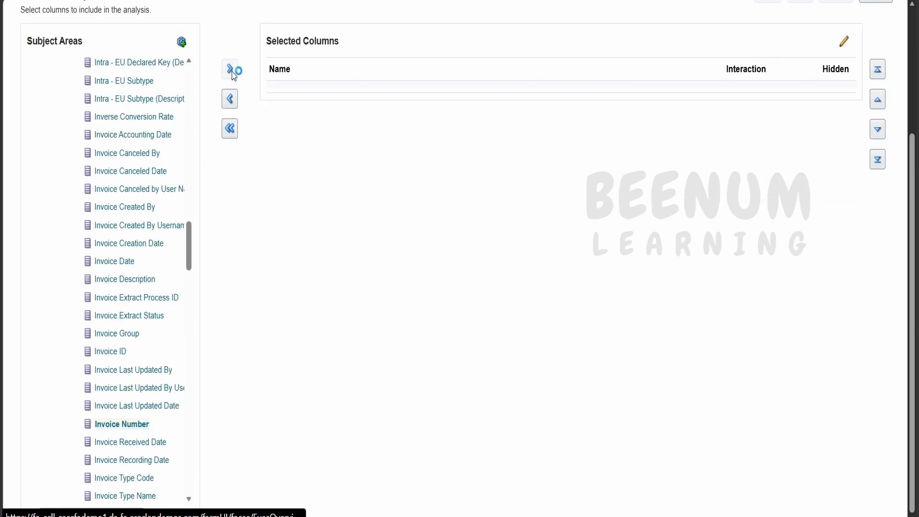
pyautogui.click(230, 69)
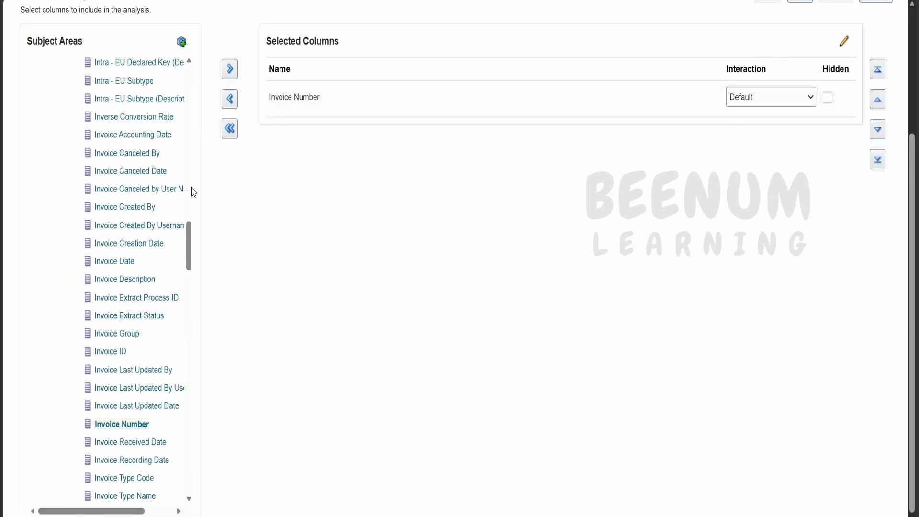
# Add the Invoice Date and Invoice Description attributes from General Information to the selected columns
pyautogui.click(132, 266)
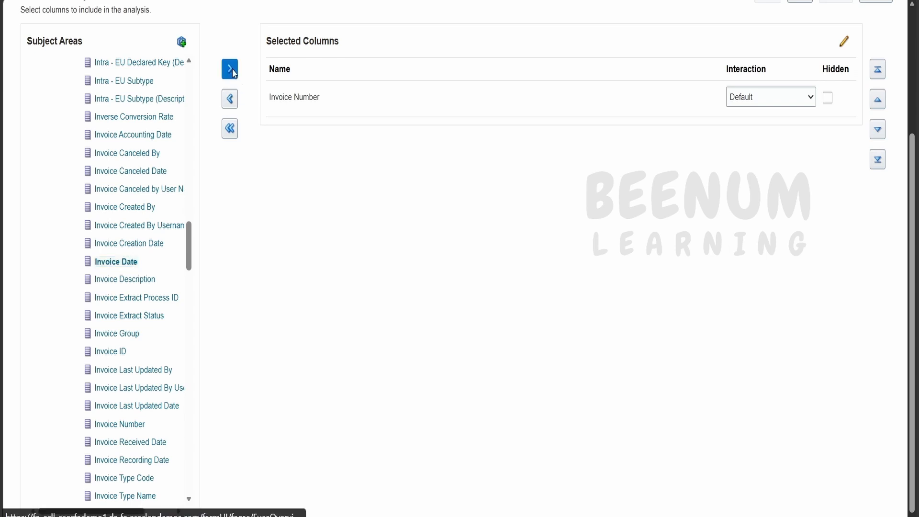
pyautogui.click(230, 68)
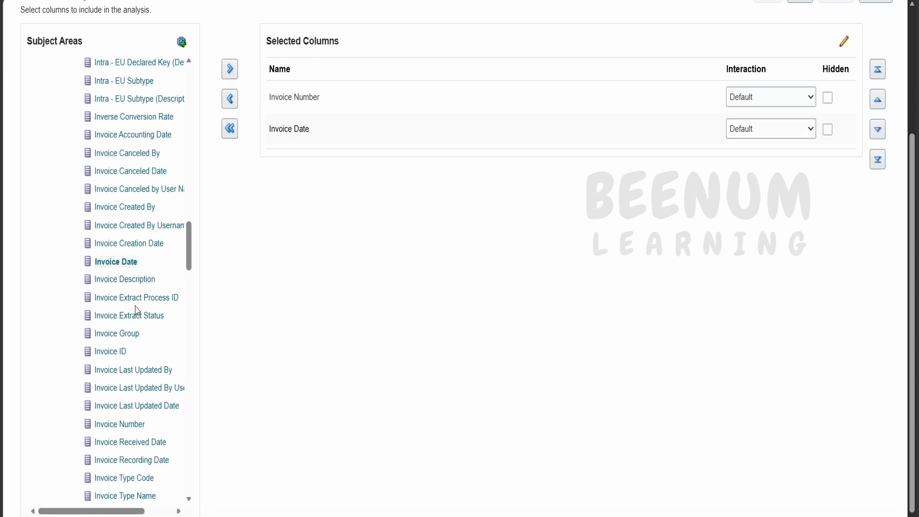
pyautogui.click(137, 277)
pyautogui.click(229, 72)
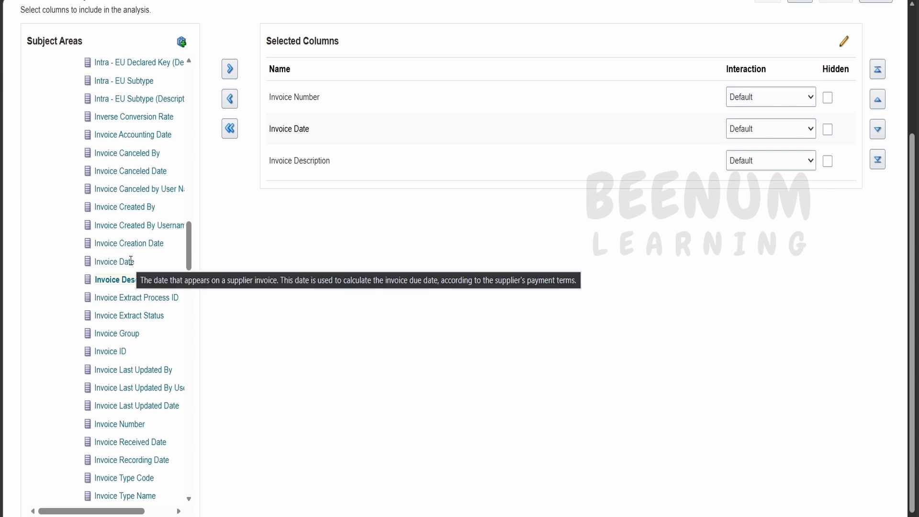
pyautogui.keyDown('ctrl'); pyautogui.click(124, 262); pyautogui.keyUp('ctrl')
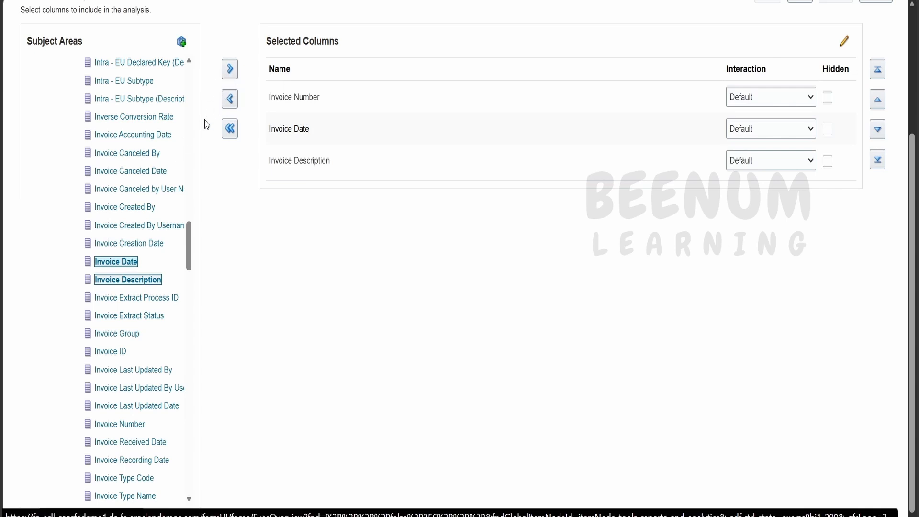
# Find Supplier or Party Name further down the General Information folder and add it to the selected columns
pyautogui.scroll(-6, 119, 295)
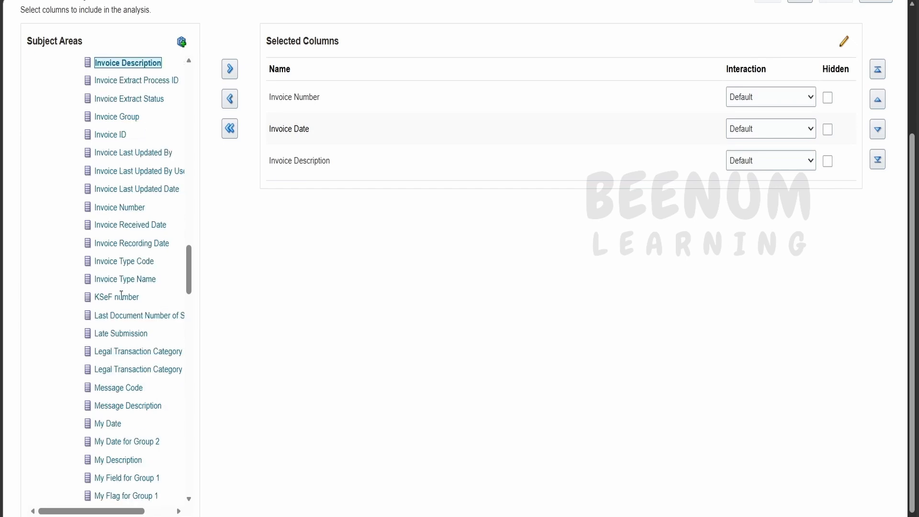
pyautogui.scroll(-15, 133, 316)
pyautogui.click(229, 68)
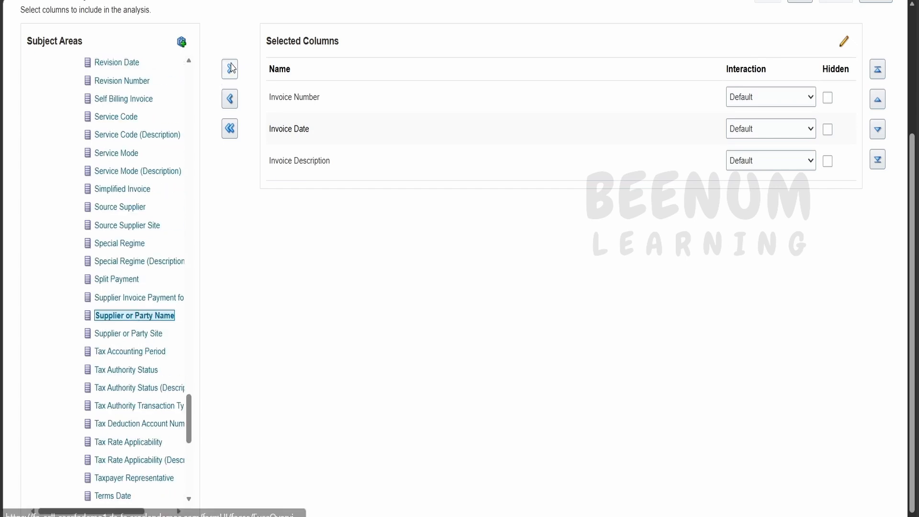
# Add the Invoice Amount and Invoice Amount Paid measures from the Invoice Amounts folder to the selected columns
pyautogui.scroll(-5, 136, 306)
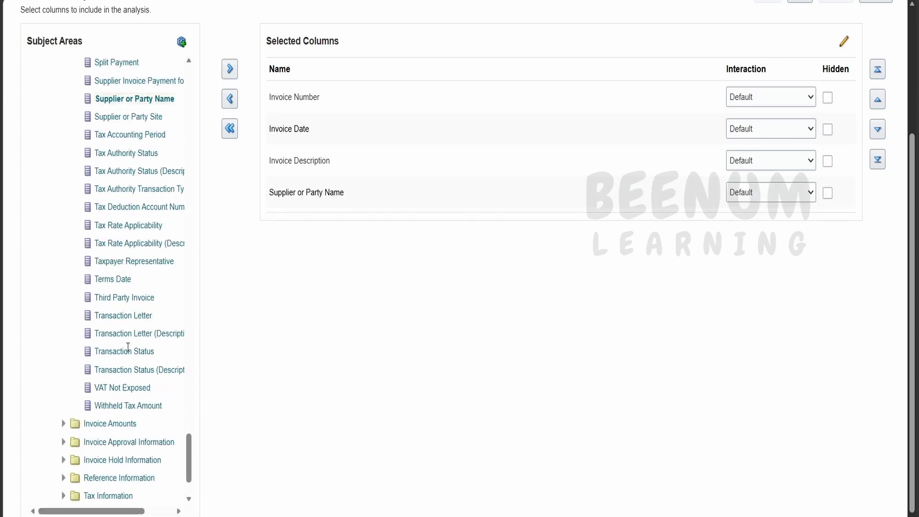
pyautogui.scroll(-3, 65, 426)
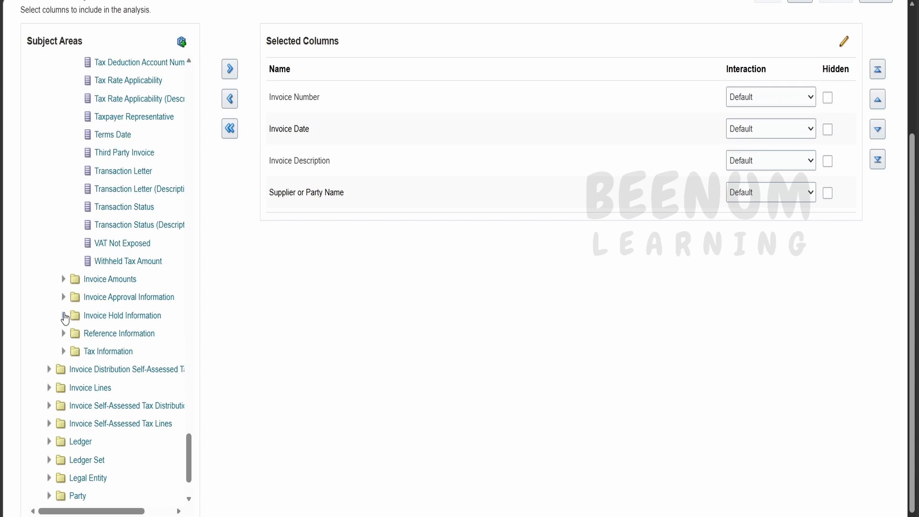
pyautogui.click(64, 282)
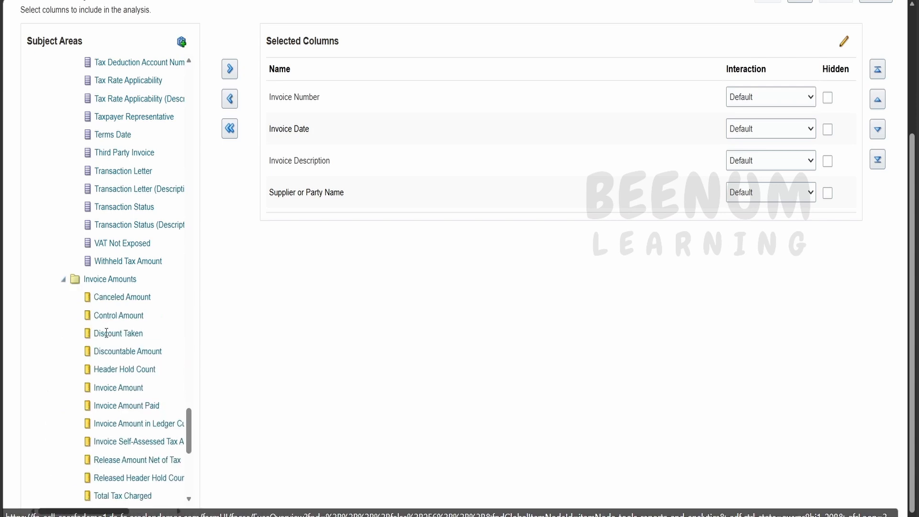
pyautogui.scroll(-3, 101, 335)
pyautogui.scroll(-2, 106, 347)
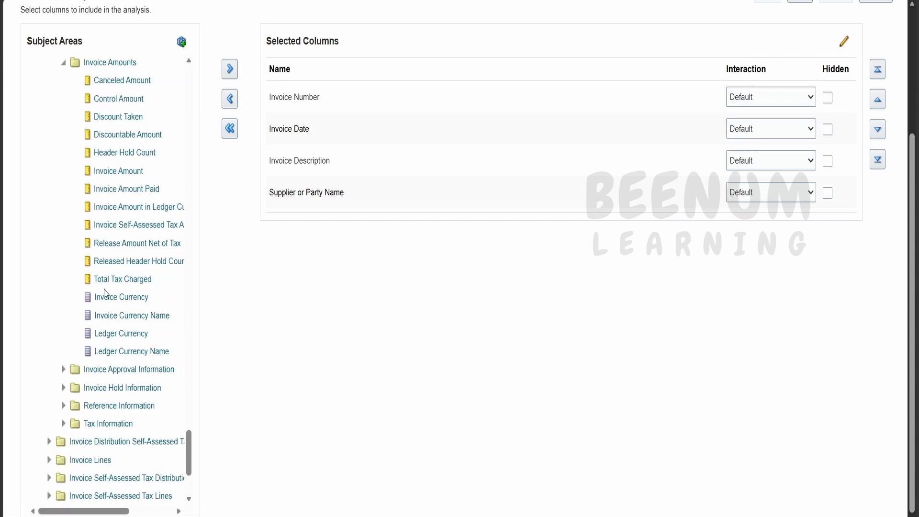
pyautogui.click(117, 170)
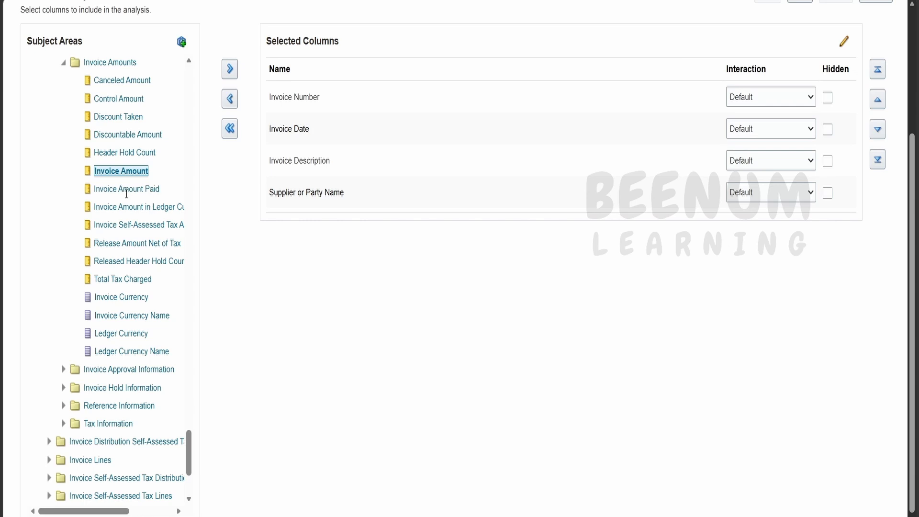
pyautogui.keyDown('ctrl'); pyautogui.click(128, 190); pyautogui.keyUp('ctrl')
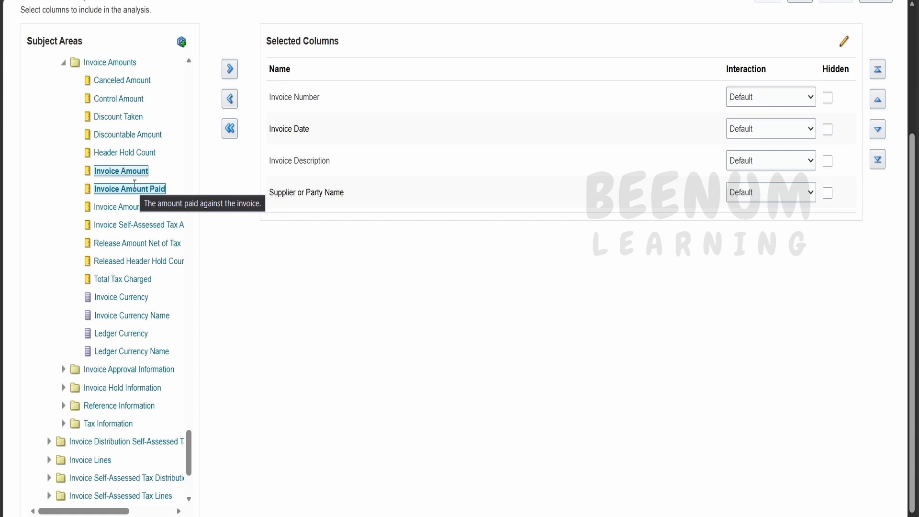
pyautogui.click(230, 68)
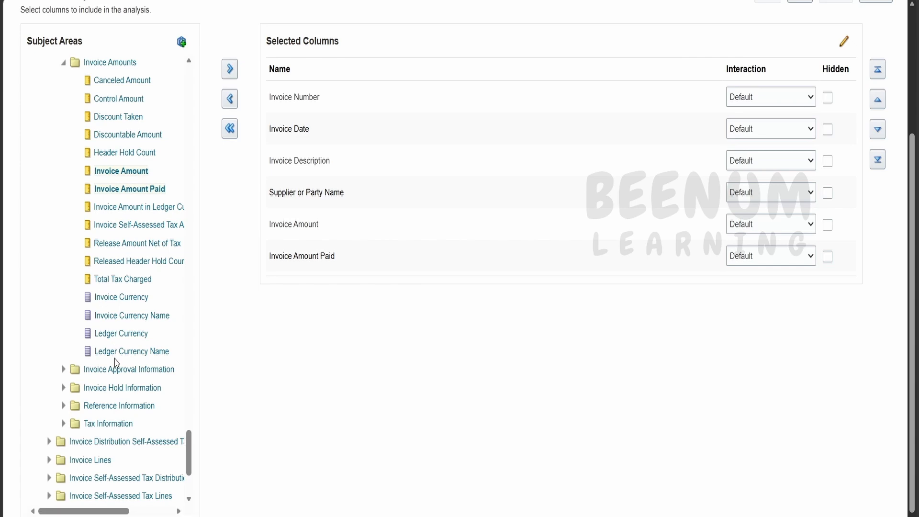
# Find Invoice Type Name in the General Information folder and add it to the selected columns
pyautogui.scroll(15, 115, 362)
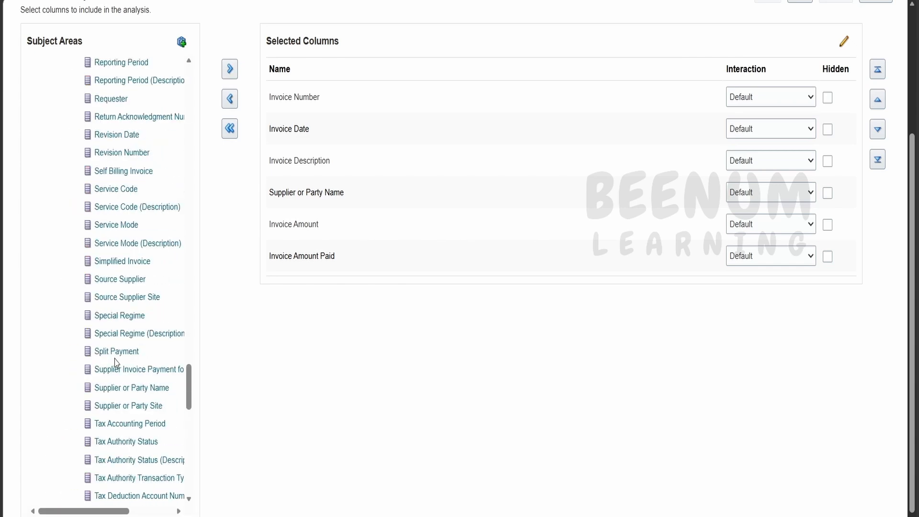
pyautogui.doubleClick(114, 356)
pyautogui.scroll(15, 114, 358)
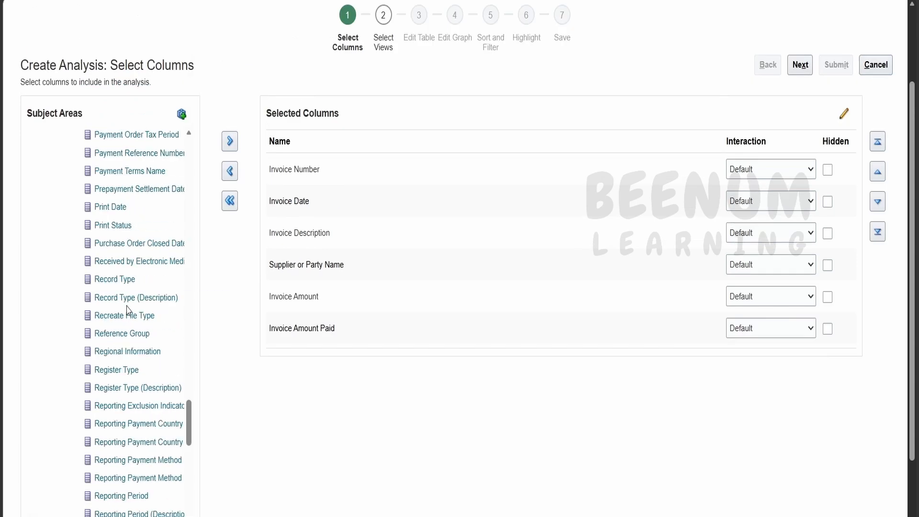
pyautogui.click(121, 352)
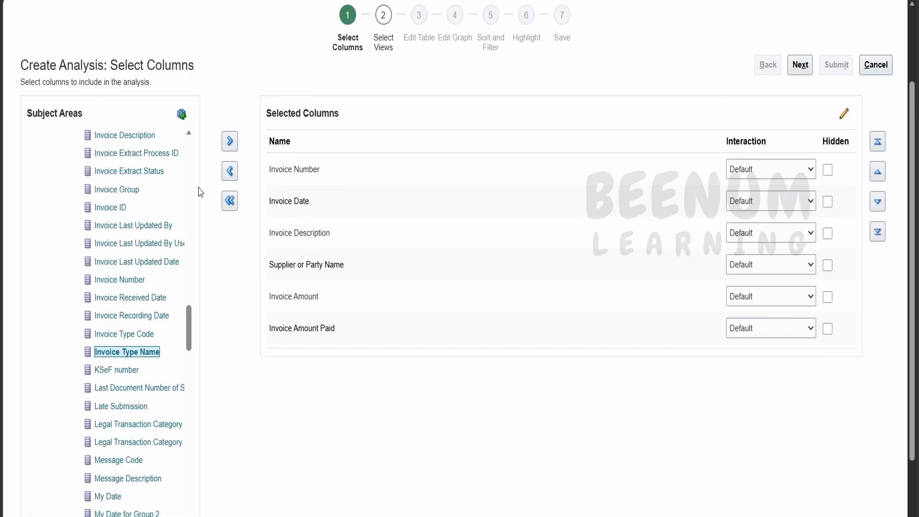
pyautogui.click(231, 142)
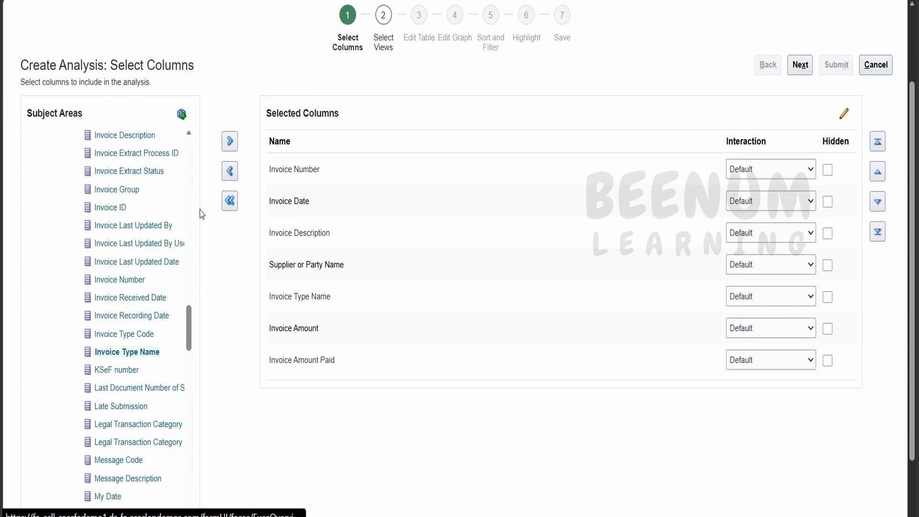
# Try reordering the selected columns by moving Invoice Amount Paid up one place, back down, to the start of the list and back to the end
pyautogui.scroll(3, 116, 243)
pyautogui.scroll(7, 116, 242)
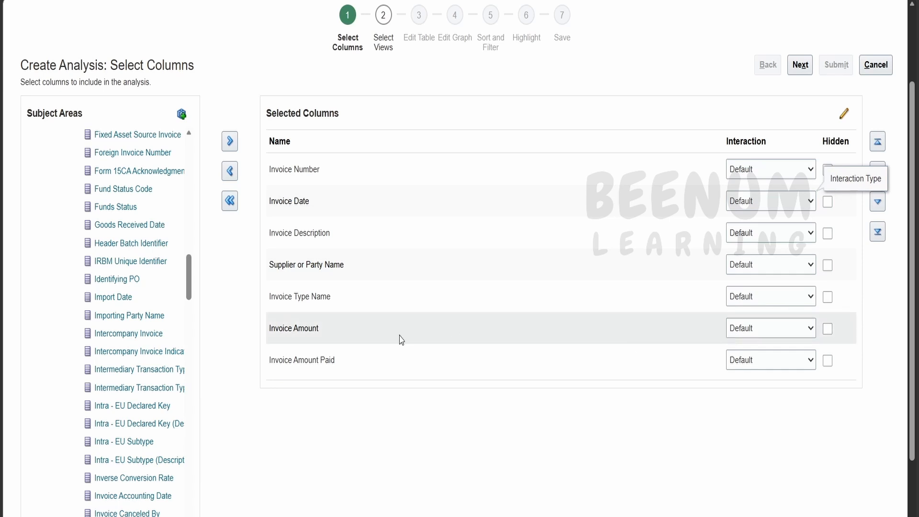
pyautogui.click(387, 356)
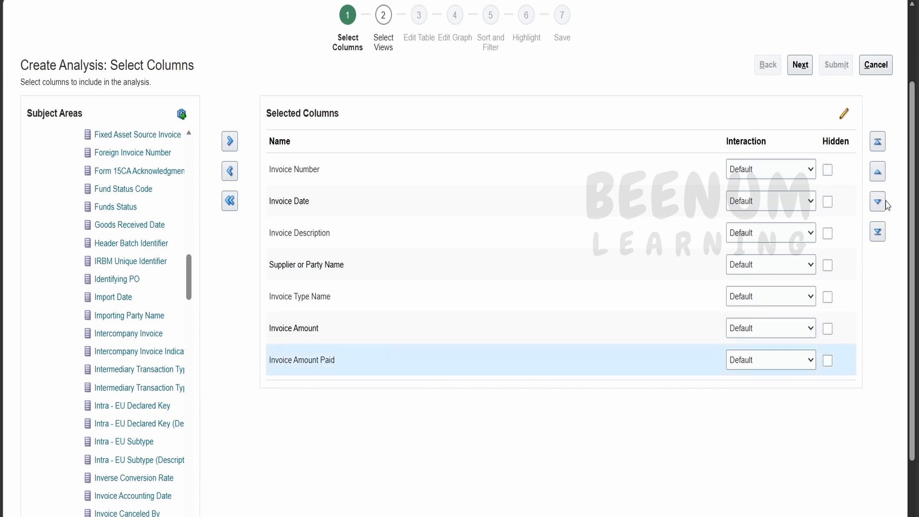
pyautogui.click(879, 173)
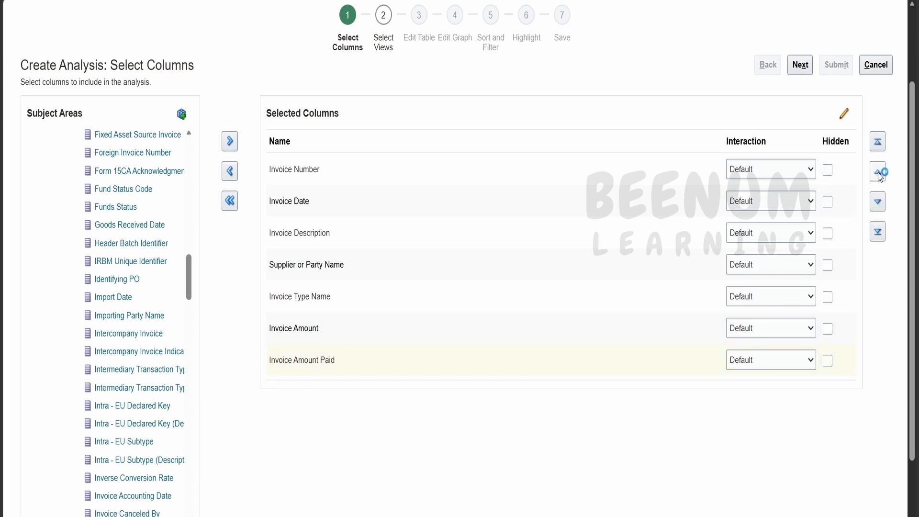
pyautogui.click(878, 204)
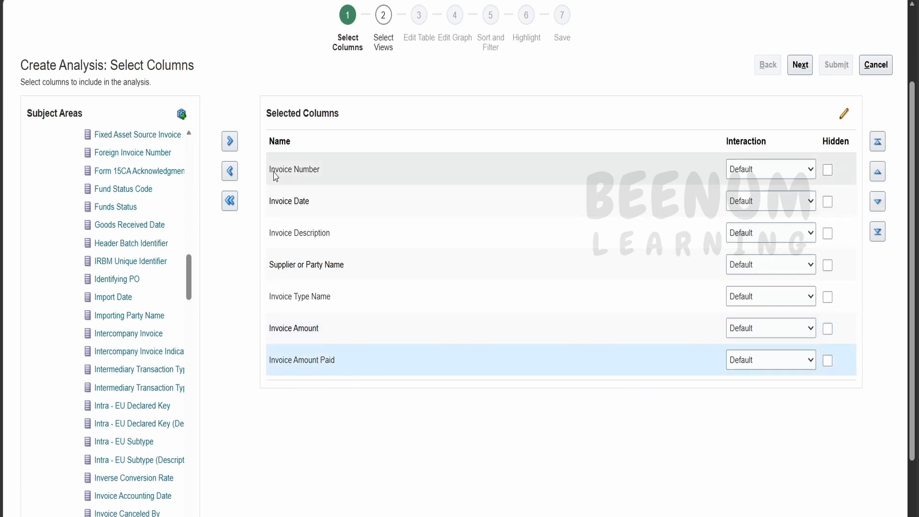
pyautogui.click(879, 144)
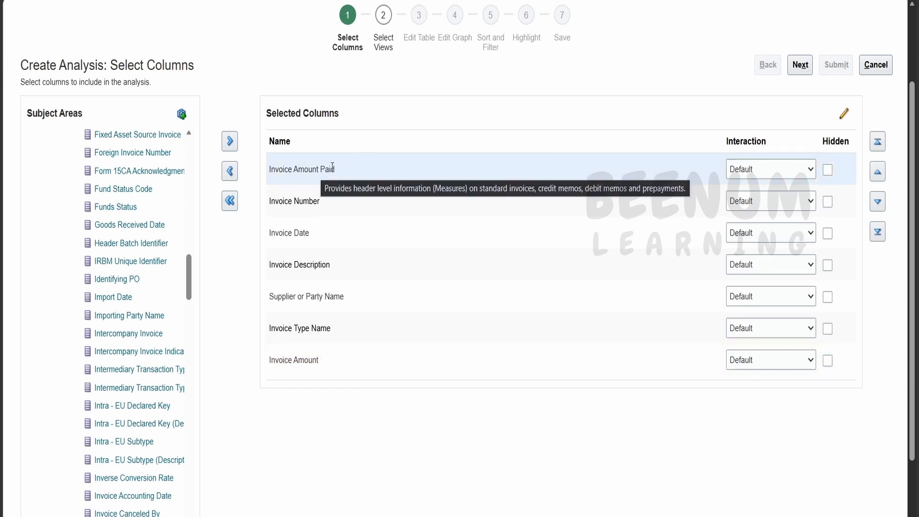
pyautogui.click(878, 234)
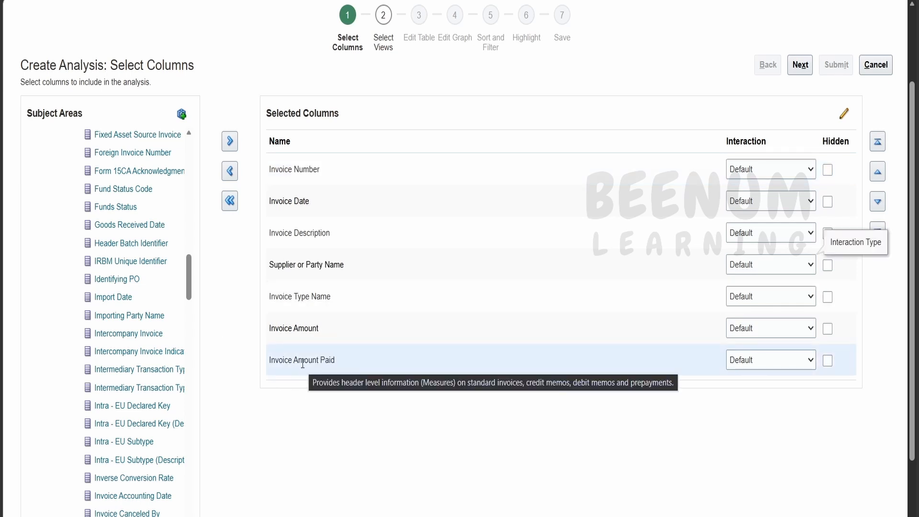
# Rename the Invoice Date column to Date in its column properties
pyautogui.click(330, 210)
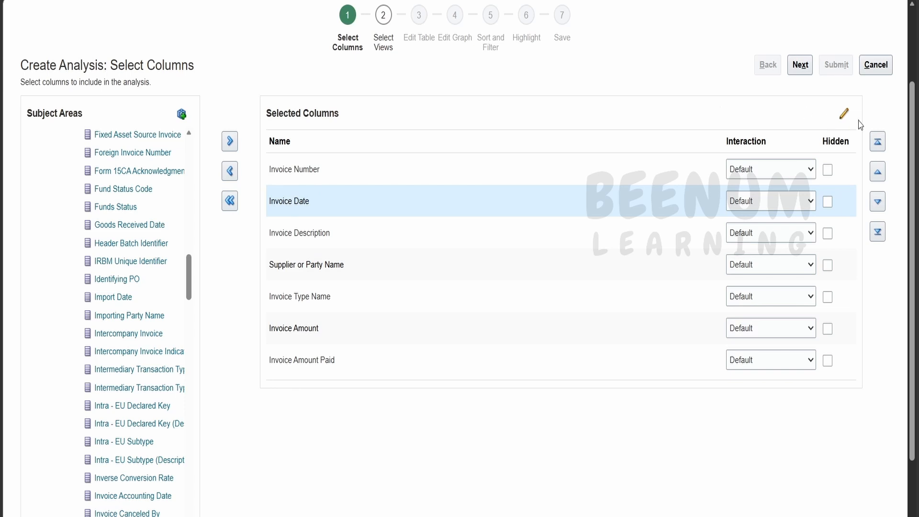
pyautogui.click(843, 115)
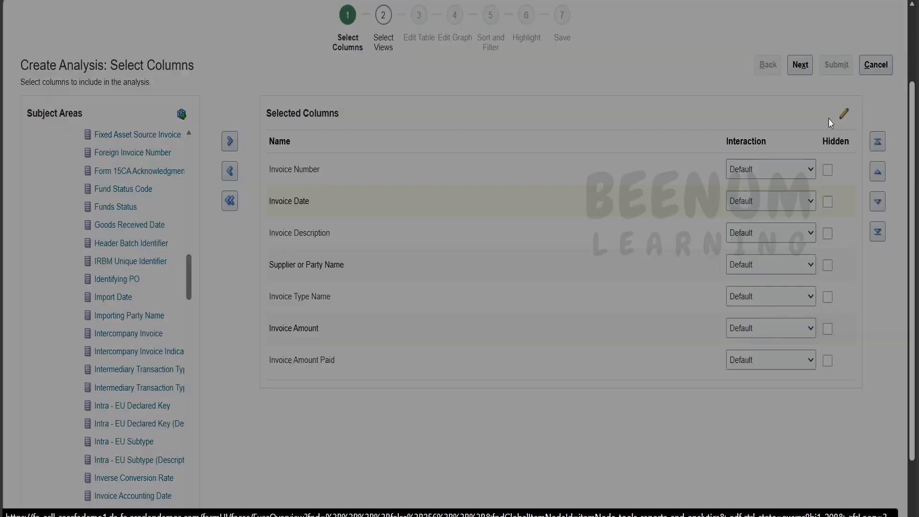
pyautogui.doubleClick(457, 249)
pyautogui.press('BackSpace')
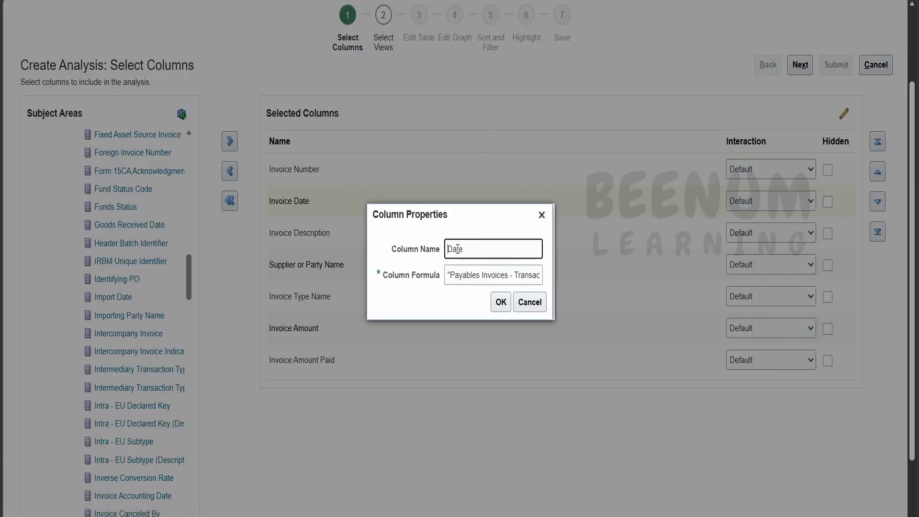
pyautogui.click(501, 302)
# Rename the Invoice Description column to Description in its column properties
pyautogui.click(389, 238)
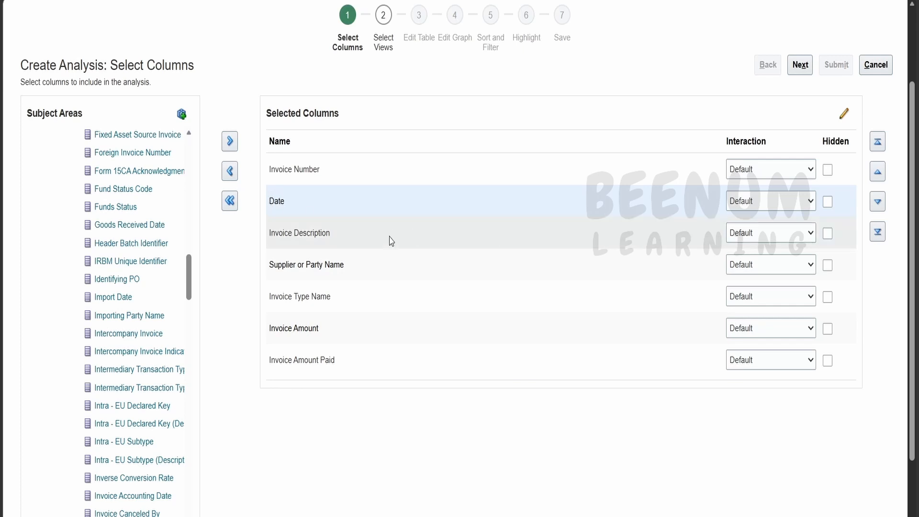
pyautogui.click(845, 116)
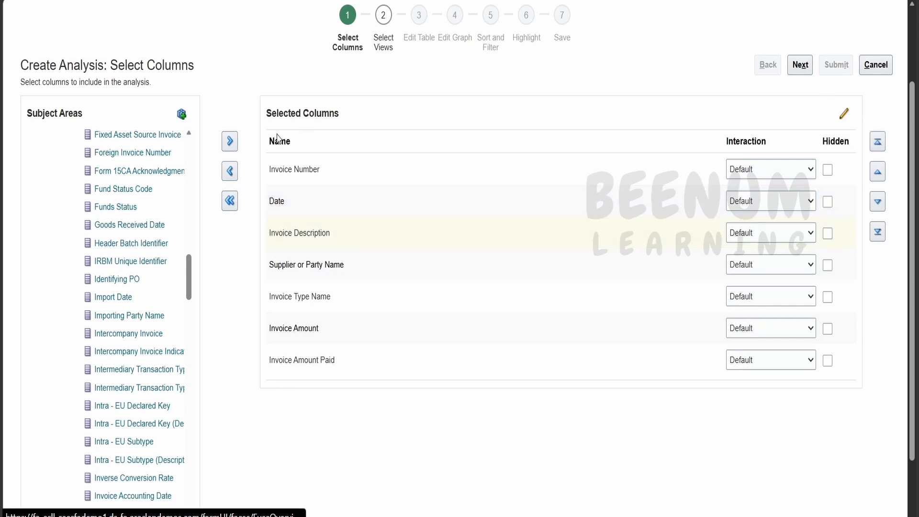
pyautogui.doubleClick(464, 249)
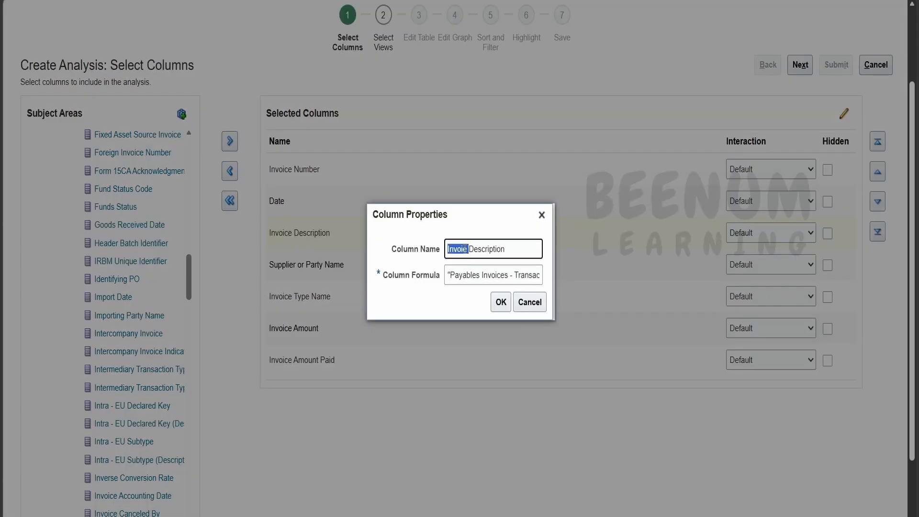
pyautogui.press('BackSpace')
pyautogui.click(500, 302)
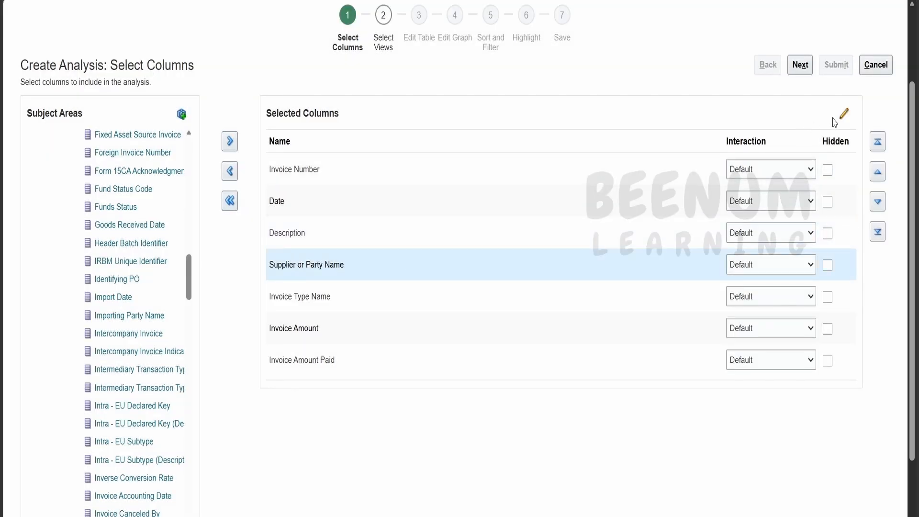
# Shorten the Supplier or Party Name column's name to Supplier Name in its column properties
pyautogui.doubleClick(345, 267)
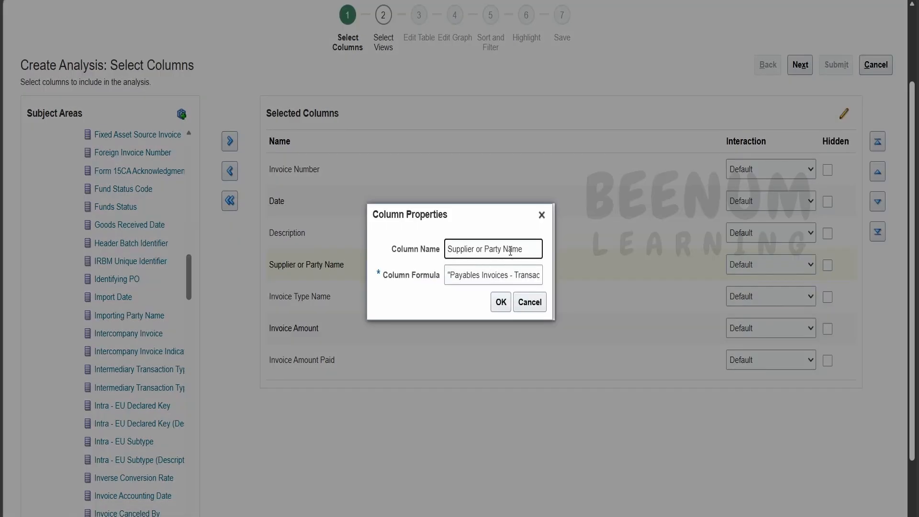
pyautogui.moveTo(504, 250); pyautogui.dragTo(475, 250)
pyautogui.press('BackSpace')
pyautogui.click(500, 301)
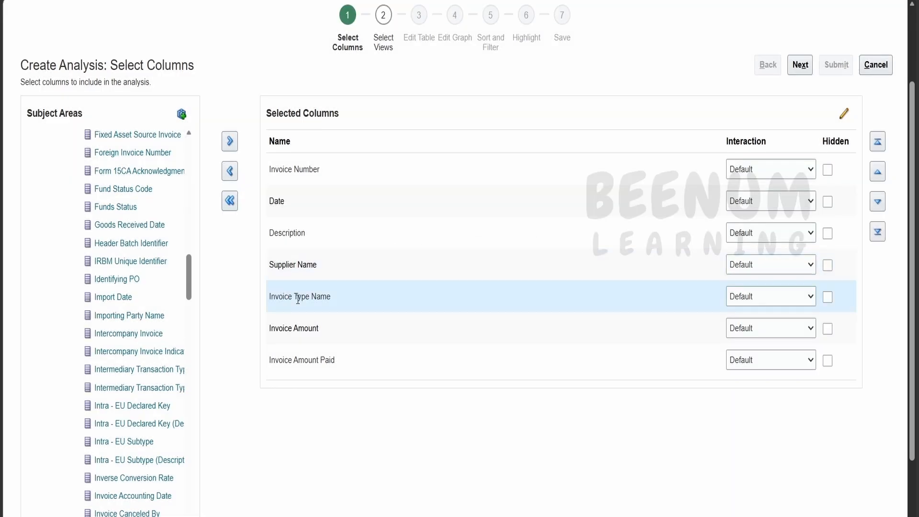
# Shorten the Invoice Type Name column's name to Invoice Type in its column properties
pyautogui.doubleClick(297, 299)
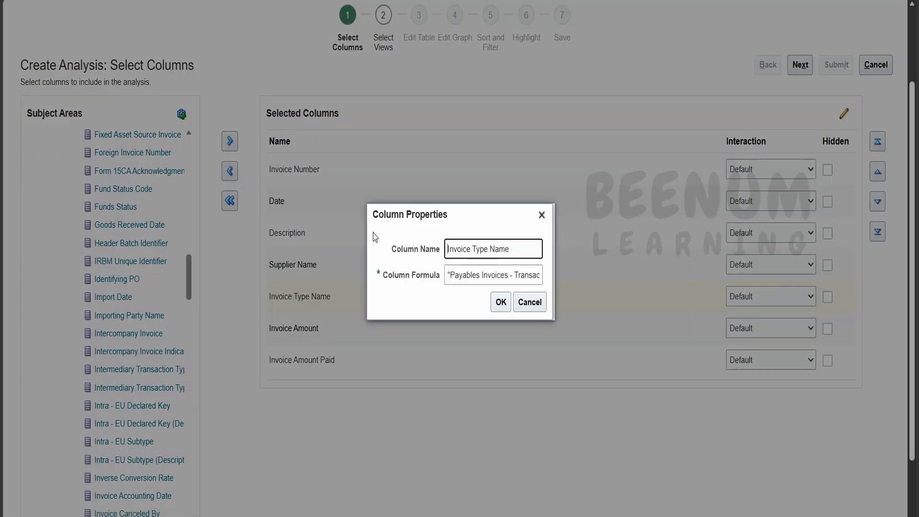
pyautogui.doubleClick(499, 248)
pyautogui.press('BackSpace')
pyautogui.click(500, 303)
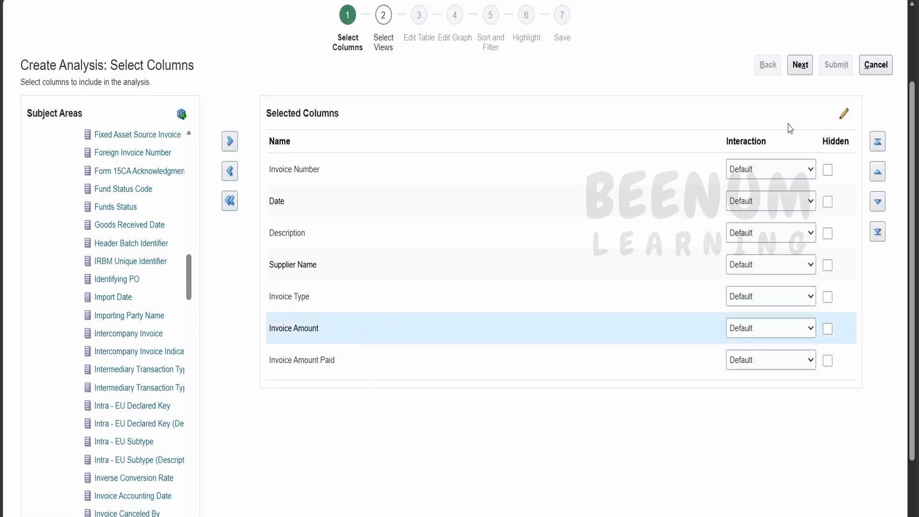
# Rename the Invoice Amount column to Amount in its column properties
pyautogui.click(844, 113)
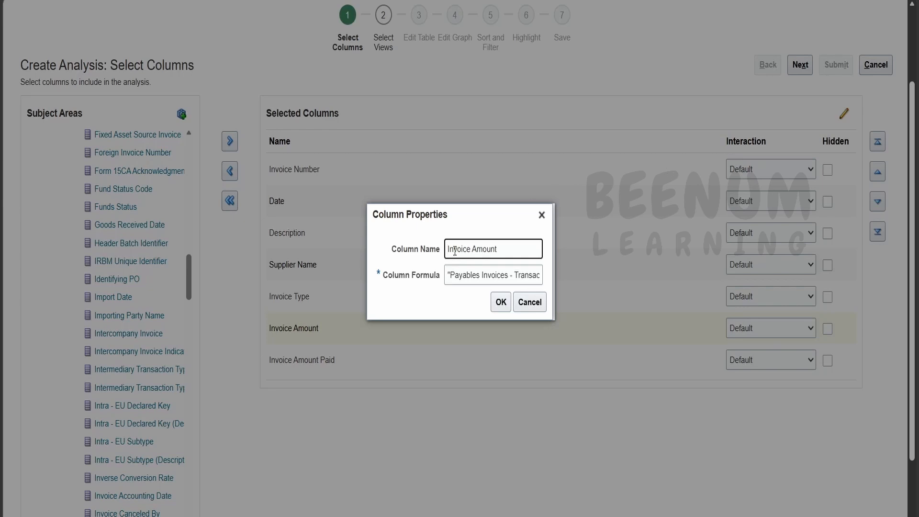
pyautogui.doubleClick(454, 251)
pyautogui.press('BackSpace')
pyautogui.click(501, 302)
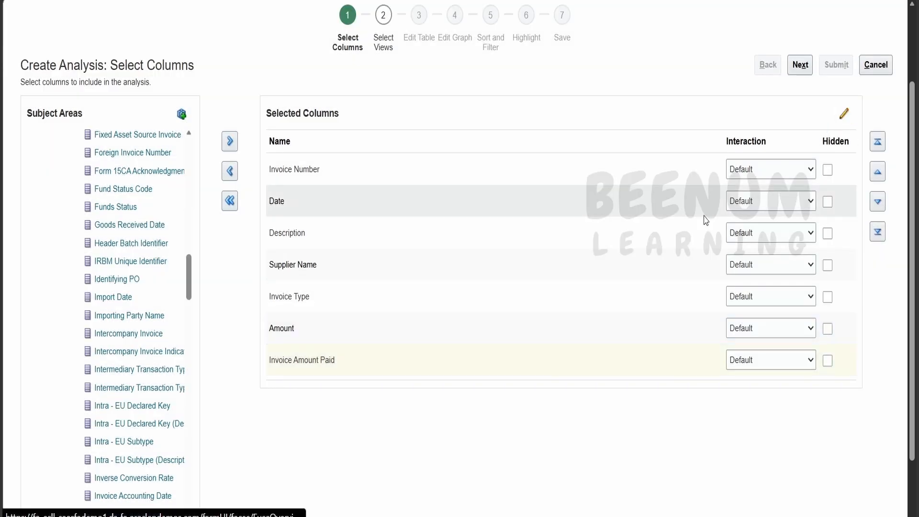
# Rename the Invoice Amount Paid column to Amount Paid and copy its column formula from the column properties
pyautogui.doubleClick(370, 354)
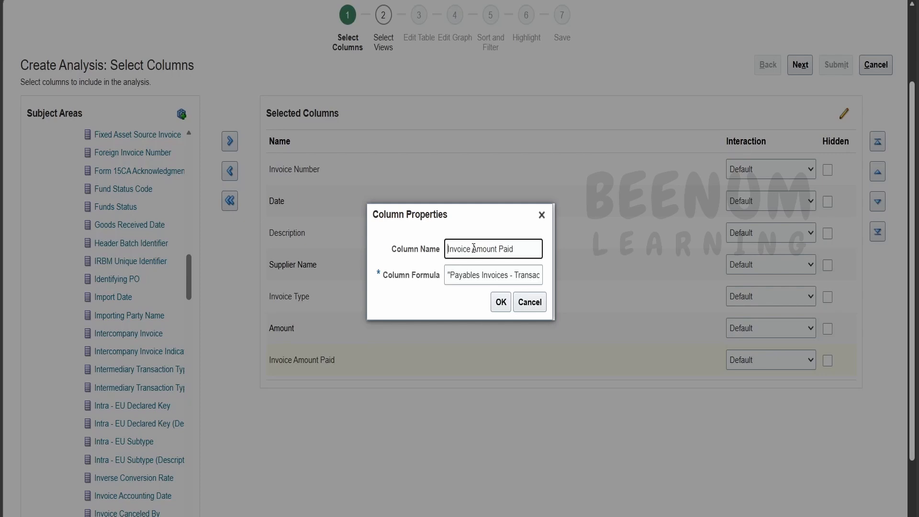
pyautogui.doubleClick(452, 249)
pyautogui.press('BackSpace')
pyautogui.tripleClick(485, 278)
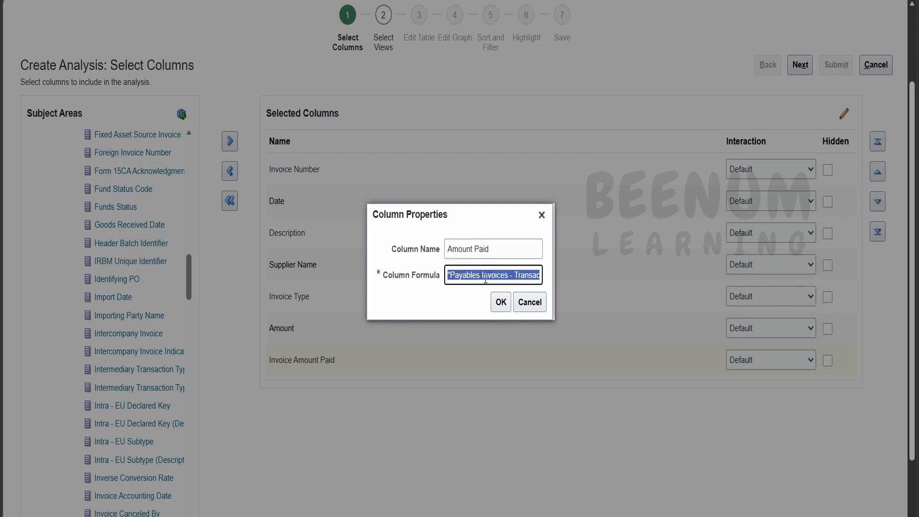
pyautogui.click(501, 302)
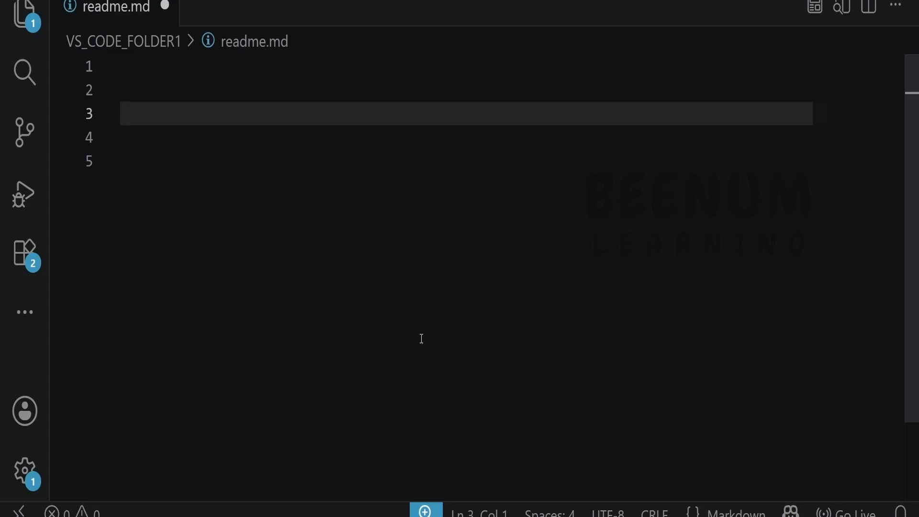
# Switch to readme.md in Visual Studio Code, paste the column formula on line 3 and select its "Payables Invoices - Transactions Real Time" part
pyautogui.write('"Payables Invoices - Transactions Real Time"."- Invoice Amounts"."Paid Amount"')
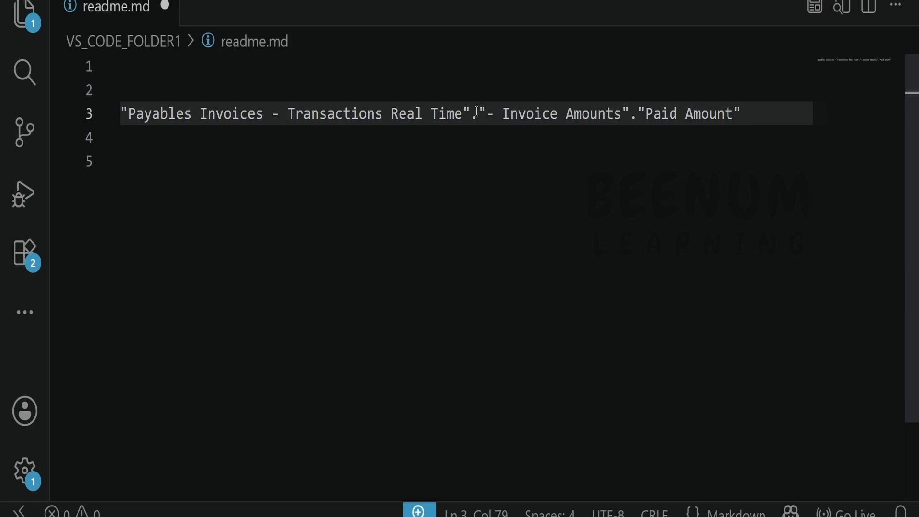
pyautogui.moveTo(471, 114); pyautogui.dragTo(125, 121)
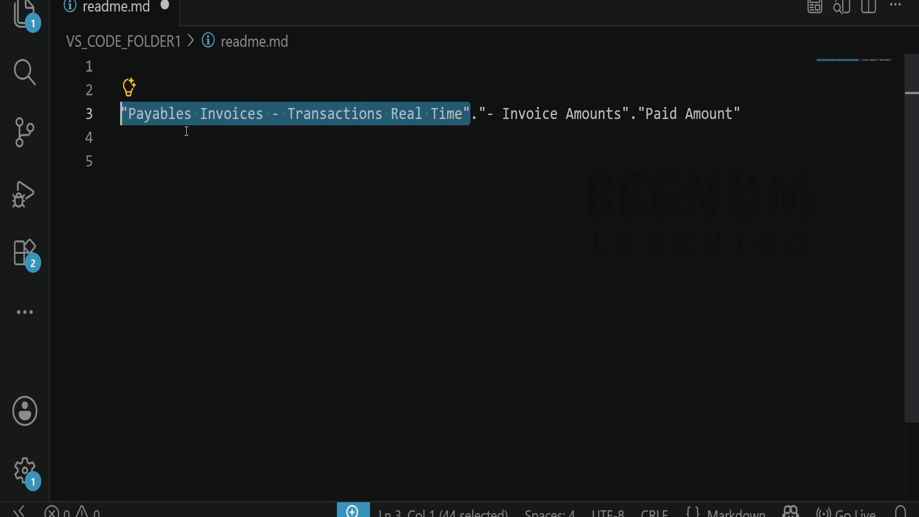
# Examine the pasted column formula in readme.md by selecting its "- Invoice Amounts" part and its "Paid Amount" part in turn
pyautogui.click(492, 140)
pyautogui.moveTo(470, 115); pyautogui.dragTo(479, 114)
pyautogui.moveTo(629, 114); pyautogui.dragTo(481, 115)
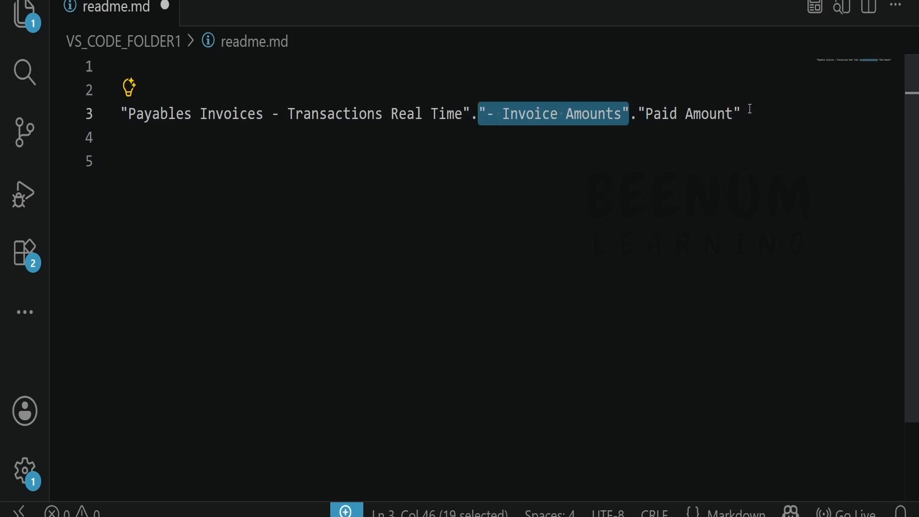
pyautogui.moveTo(750, 109); pyautogui.dragTo(637, 114)
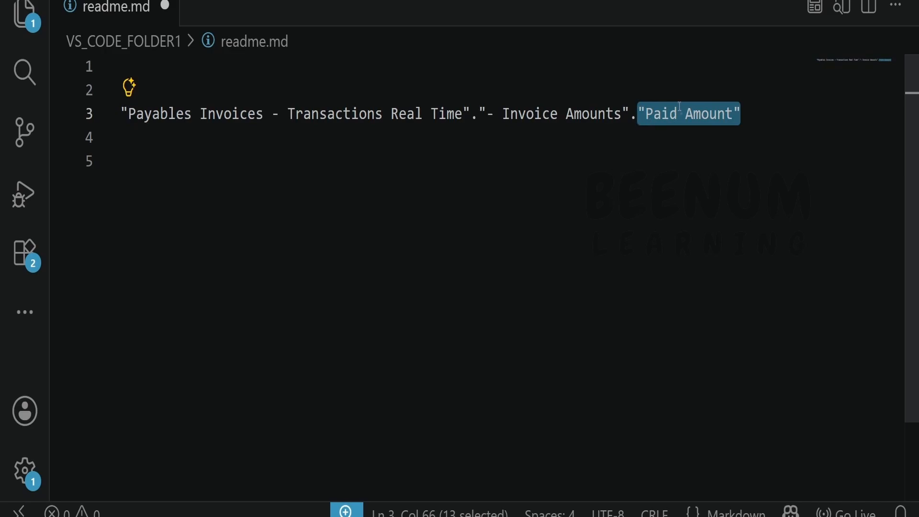
# Switch back to the analysis in BI Composer, proceed to Select Views and title it "2 BI Composer report invoice"
pyautogui.hotkey('alt', 'Tab')
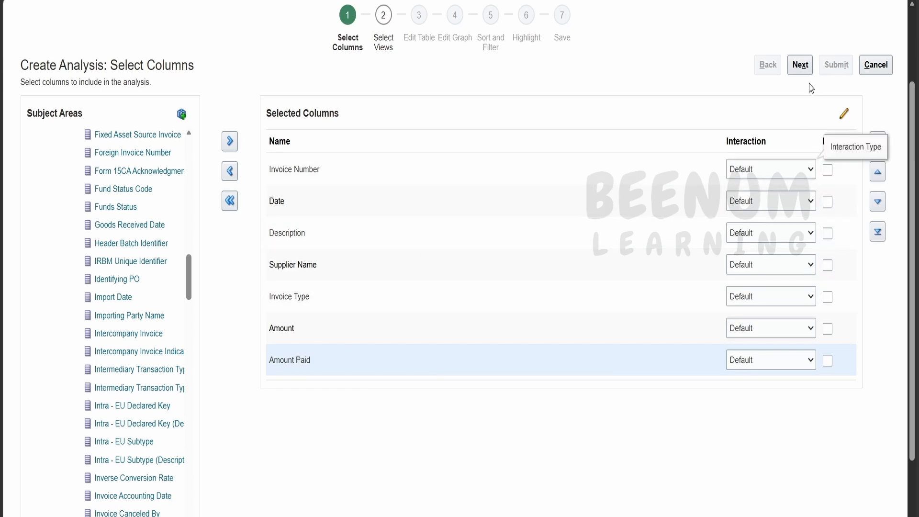
pyautogui.click(804, 67)
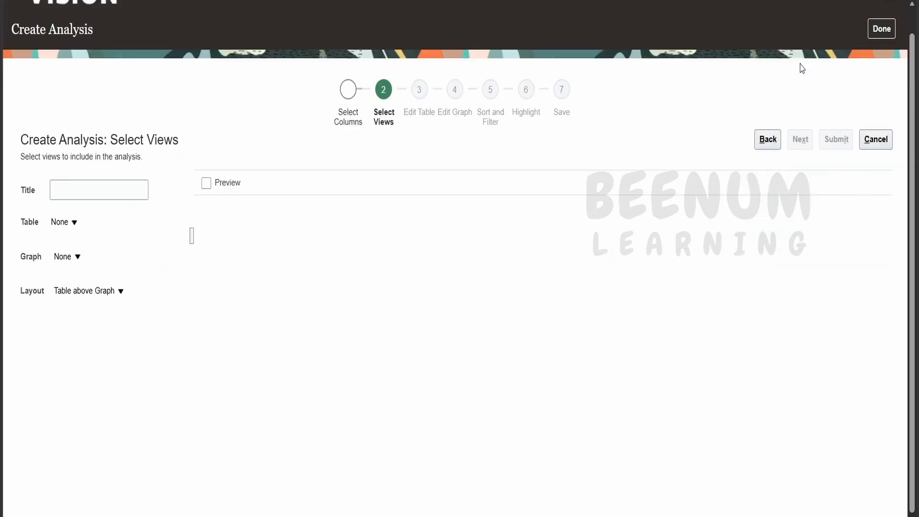
pyautogui.click(128, 194)
pyautogui.write('Secon')
pyautogui.press('BackSpace')
pyautogui.press('BackSpace')
pyautogui.press('BackSpace')
pyautogui.press('BackSpace')
pyautogui.press('BackSpace')
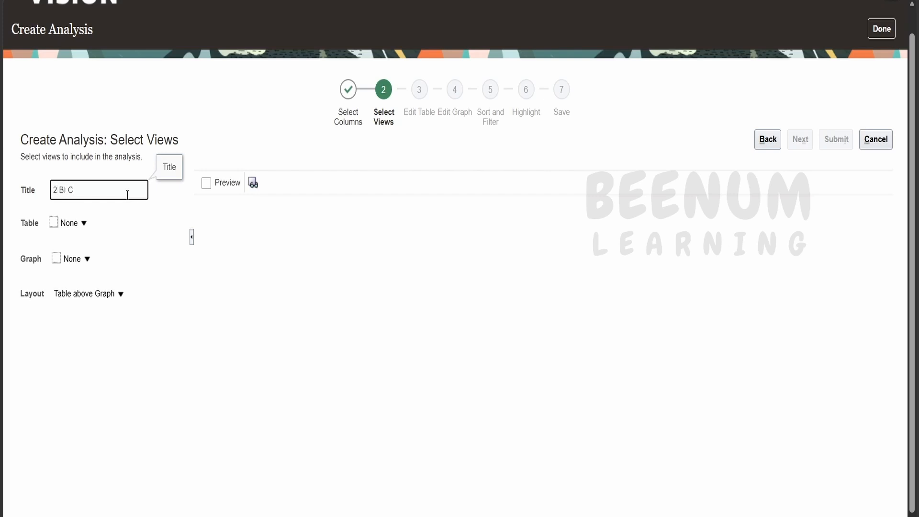
pyautogui.write('2 BI Composer r')
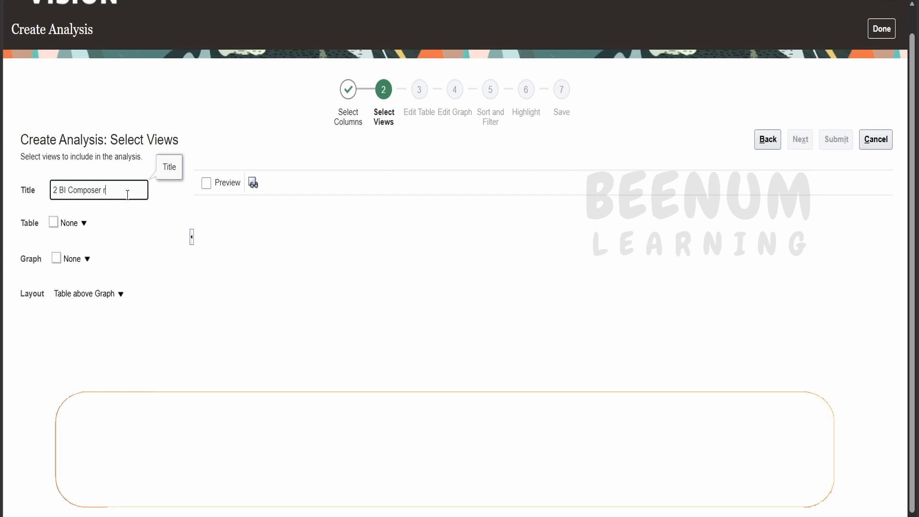
pyautogui.write('eport invoice')
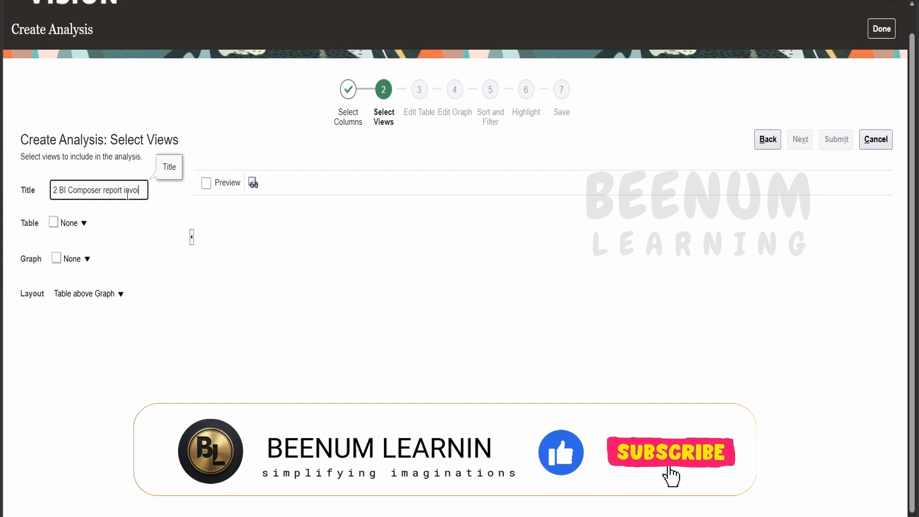
# Turn on the preview and set the analysis's table view to Table (recommended)
pyautogui.click(207, 185)
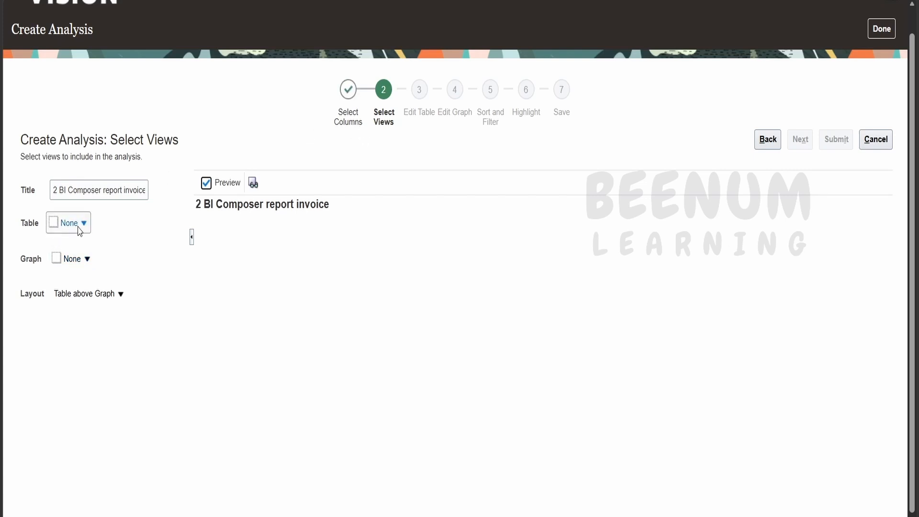
pyautogui.click(84, 224)
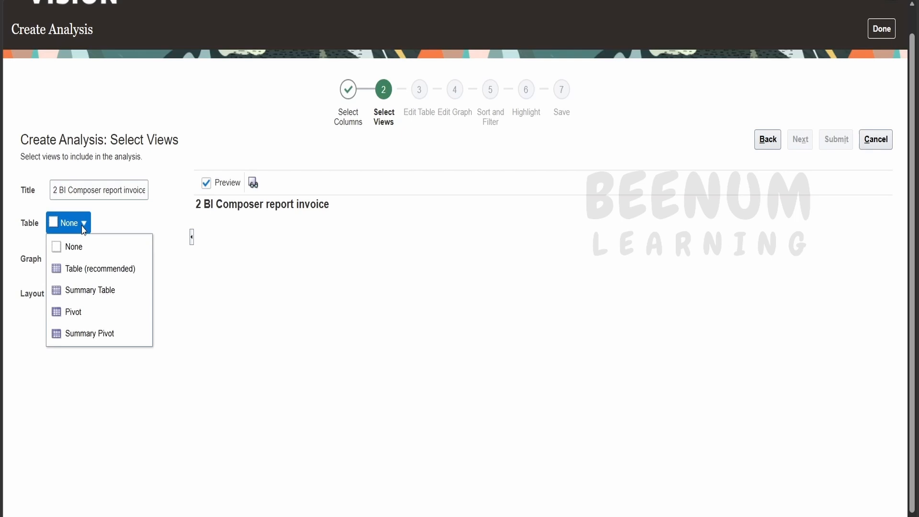
pyautogui.click(83, 269)
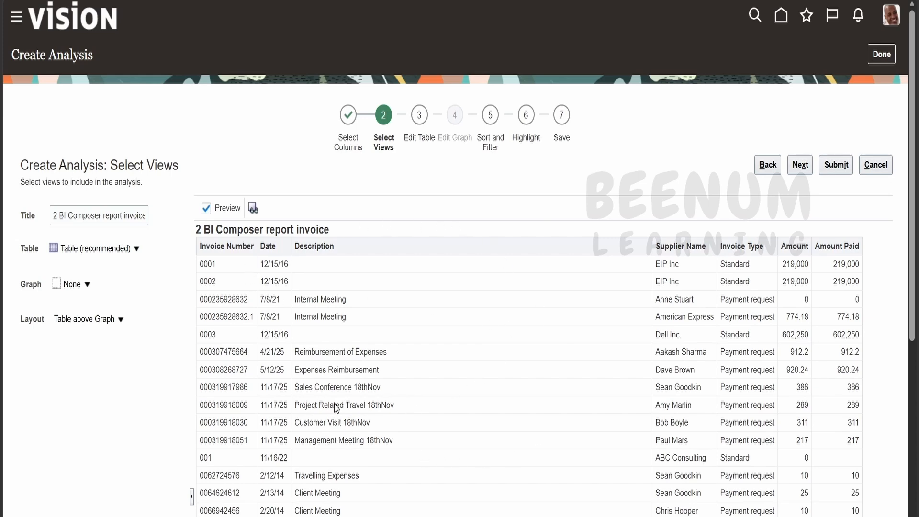
pyautogui.scroll(-5, 338, 322)
pyautogui.scroll(5, 840, 143)
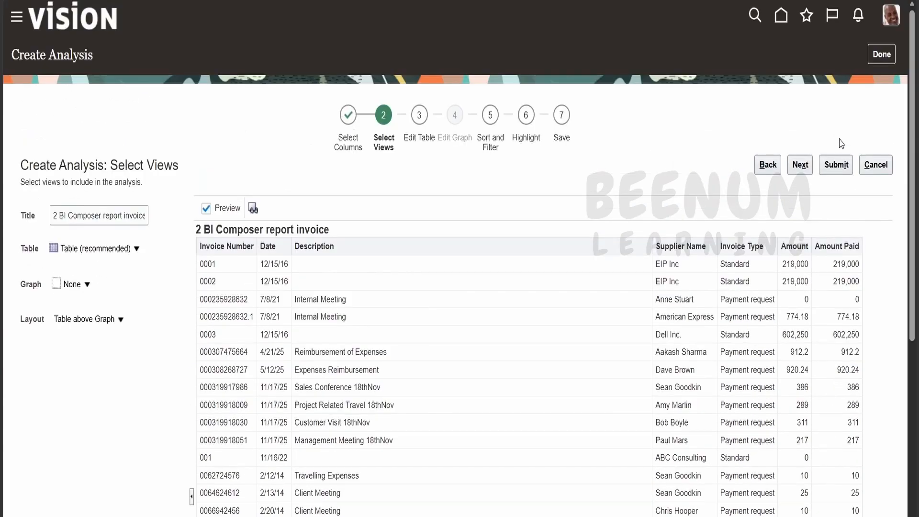
# Proceed to the Edit Table stage and expand the additional layout options
pyautogui.click(800, 165)
pyautogui.click(38, 352)
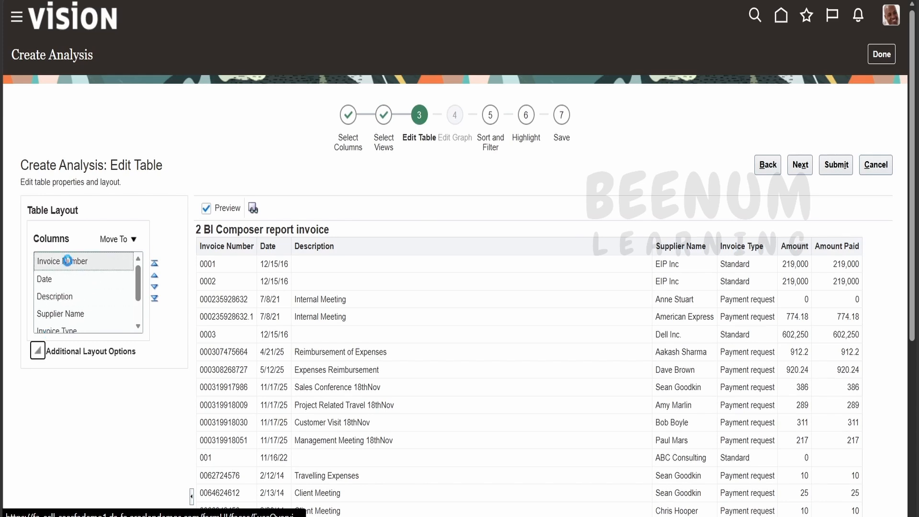
pyautogui.scroll(-3, 95, 369)
pyautogui.scroll(-1, 95, 370)
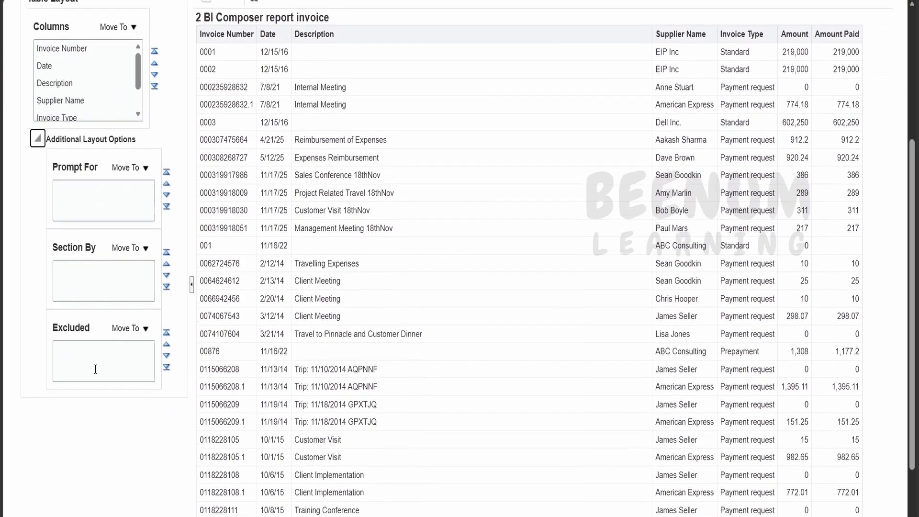
pyautogui.scroll(1, 95, 370)
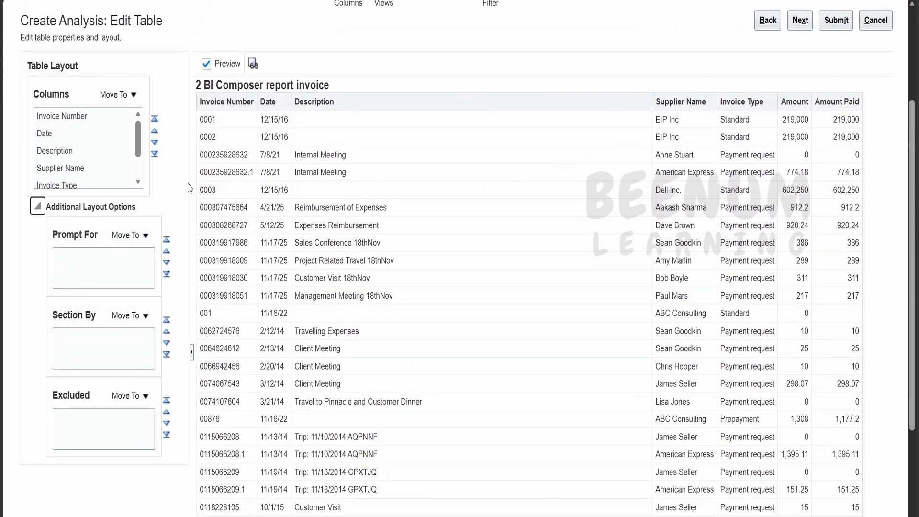
# Move the Description column from the table's Columns to Excluded and check the table preview
pyautogui.click(75, 158)
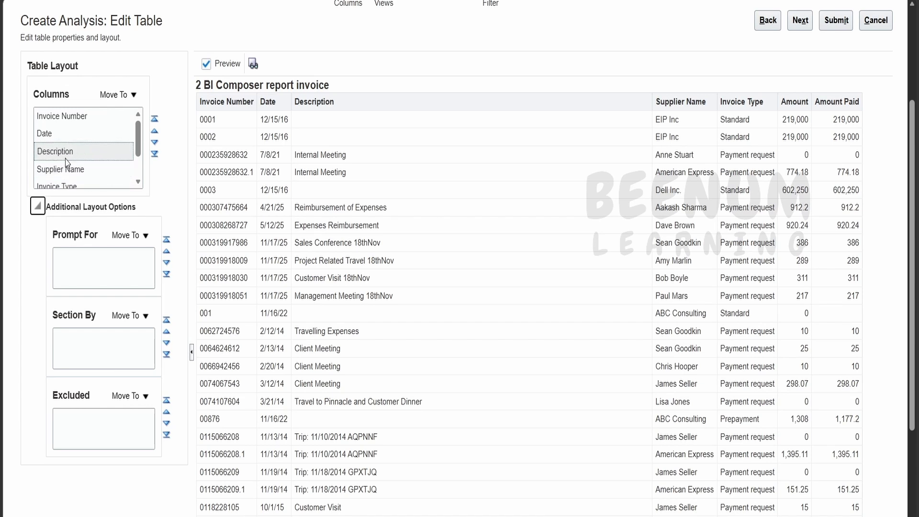
pyautogui.click(60, 150)
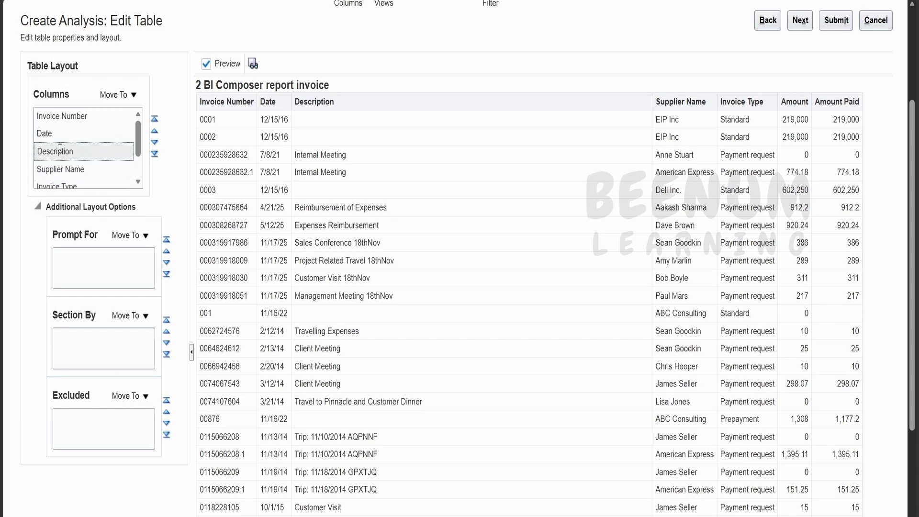
pyautogui.click(127, 93)
pyautogui.click(128, 161)
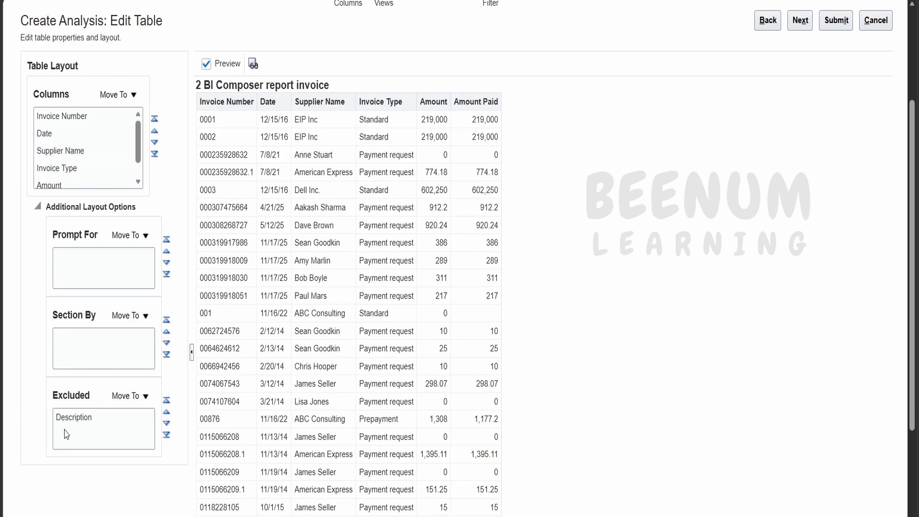
pyautogui.scroll(3, 187, 290)
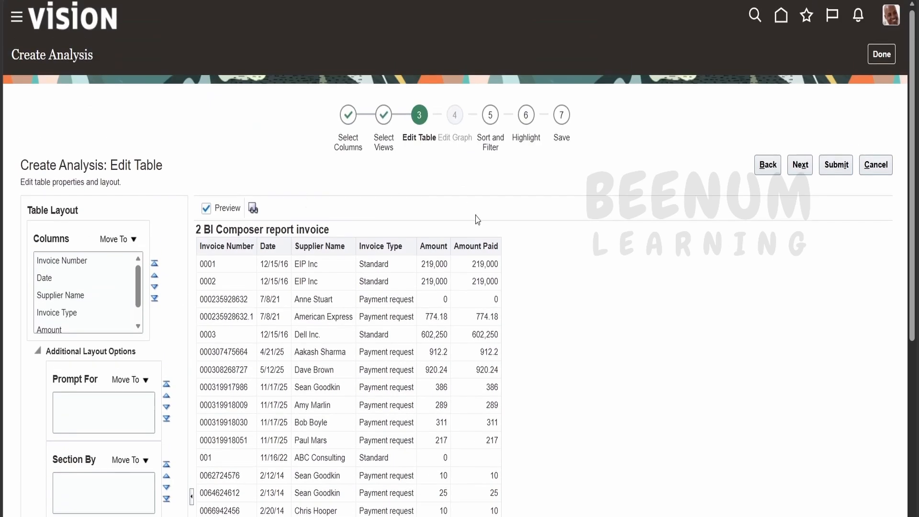
pyautogui.scroll(-5, 192, 297)
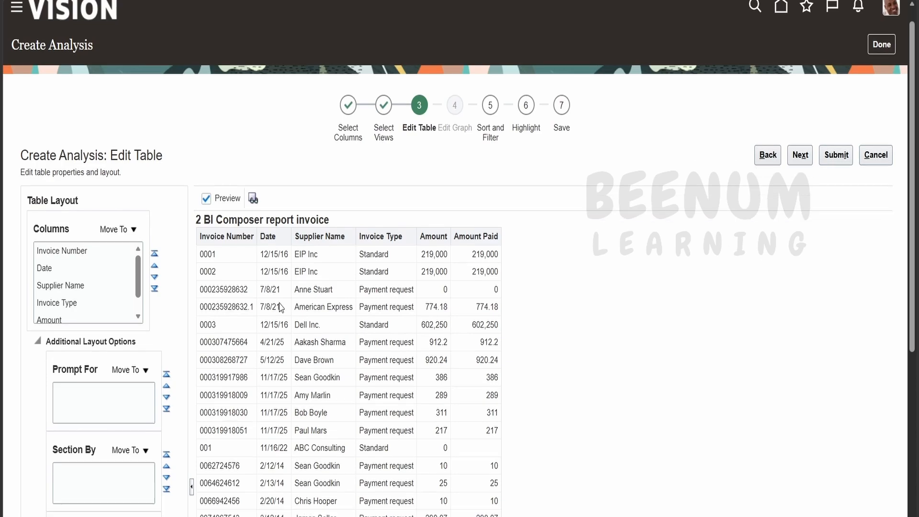
pyautogui.scroll(5, 375, 325)
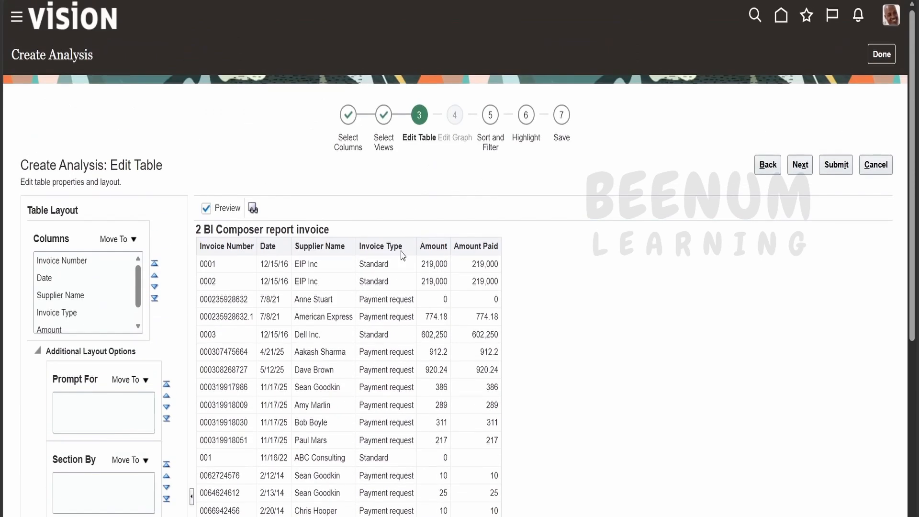
pyautogui.scroll(-3, 287, 316)
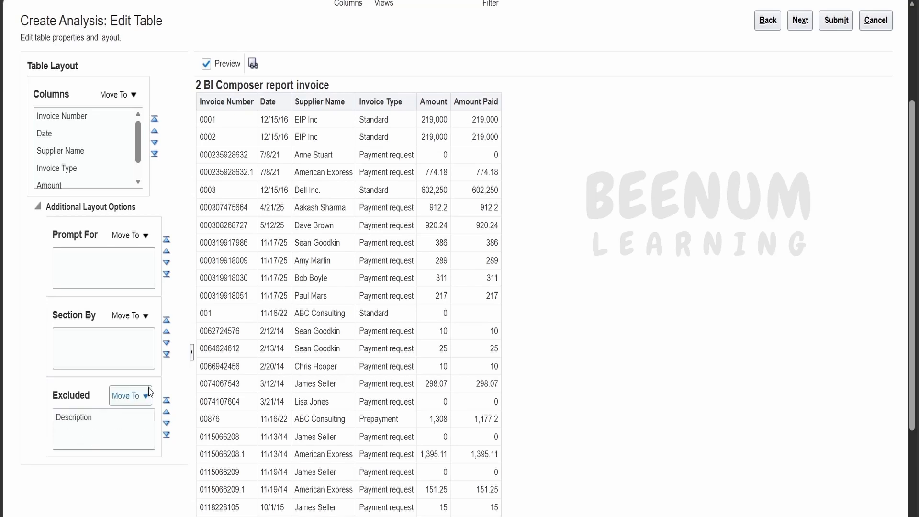
pyautogui.scroll(1, 228, 315)
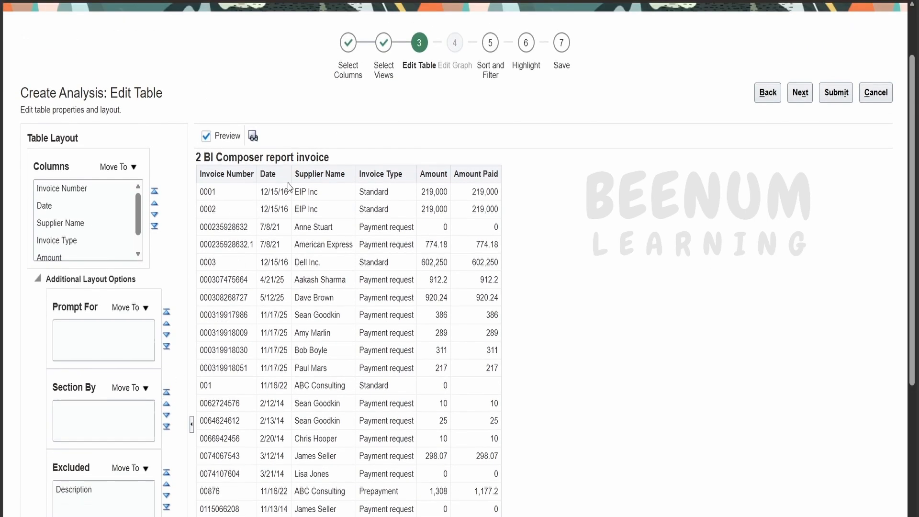
# Return the excluded Description column to the table's Columns and reorder it to sit between Date and Supplier Name
pyautogui.click(87, 488)
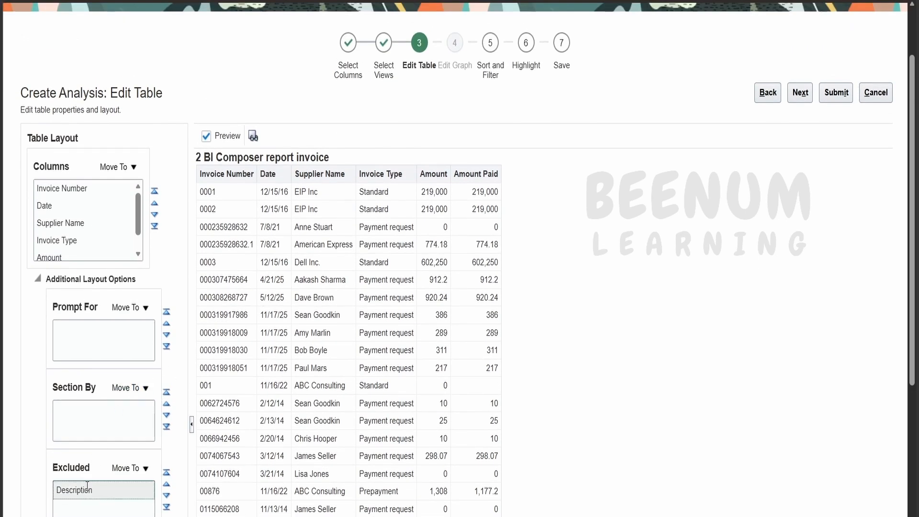
pyautogui.click(126, 468)
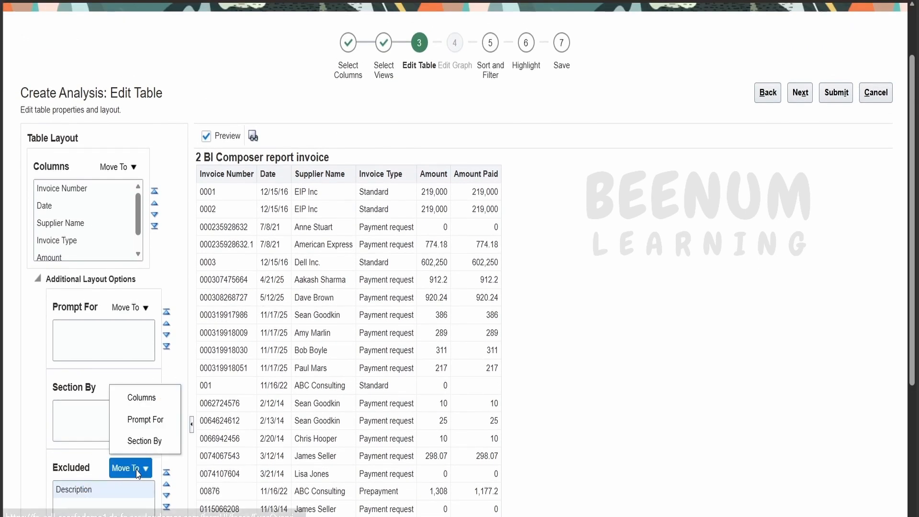
pyautogui.click(142, 398)
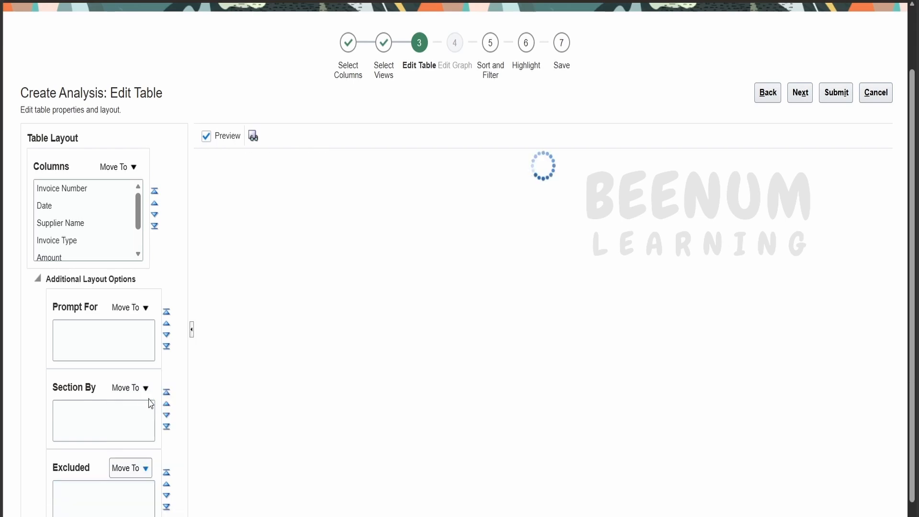
pyautogui.scroll(-2, 106, 241)
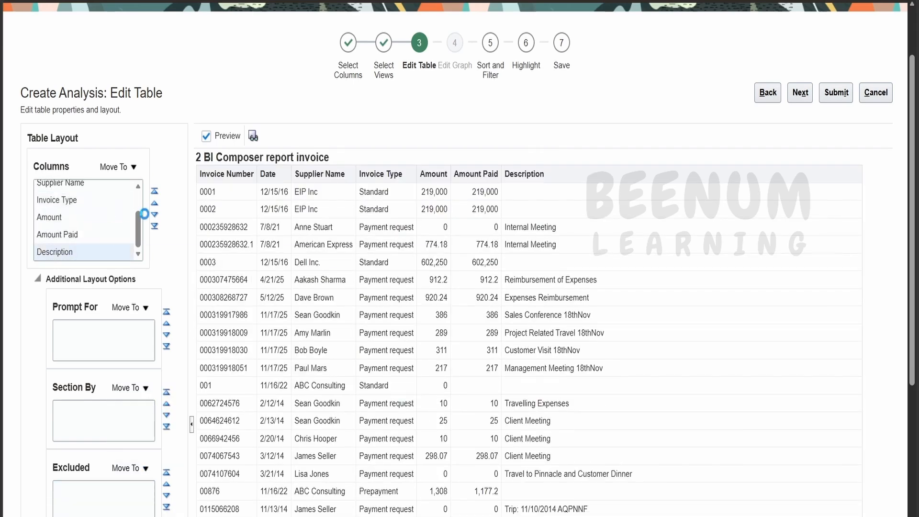
pyautogui.click(155, 208)
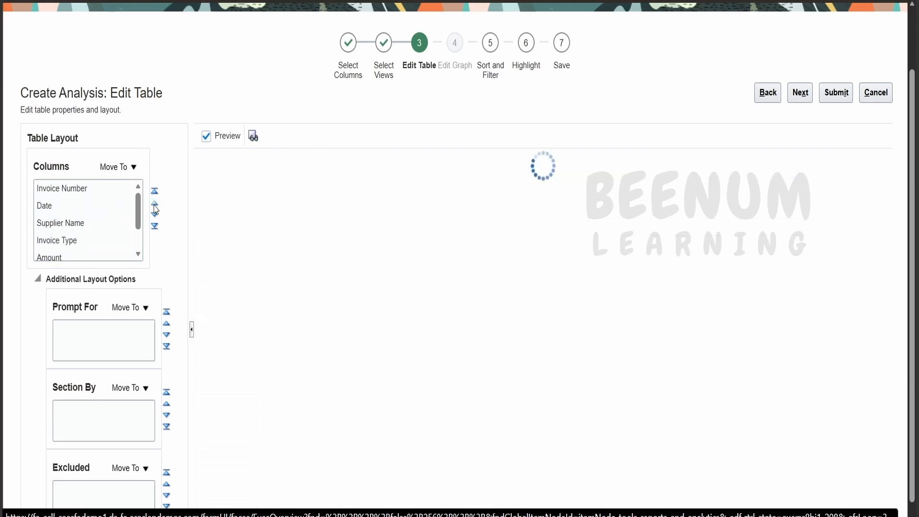
pyautogui.click(155, 207)
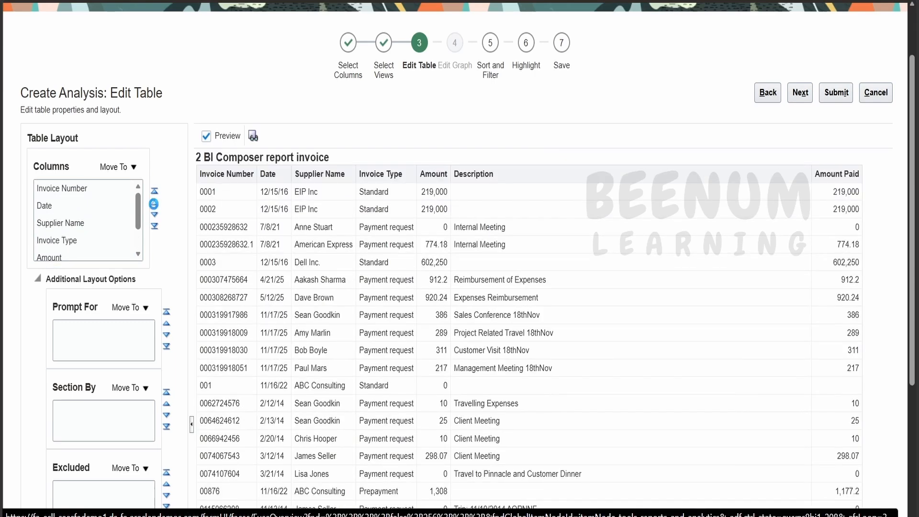
pyautogui.click(155, 207)
pyautogui.click(154, 207)
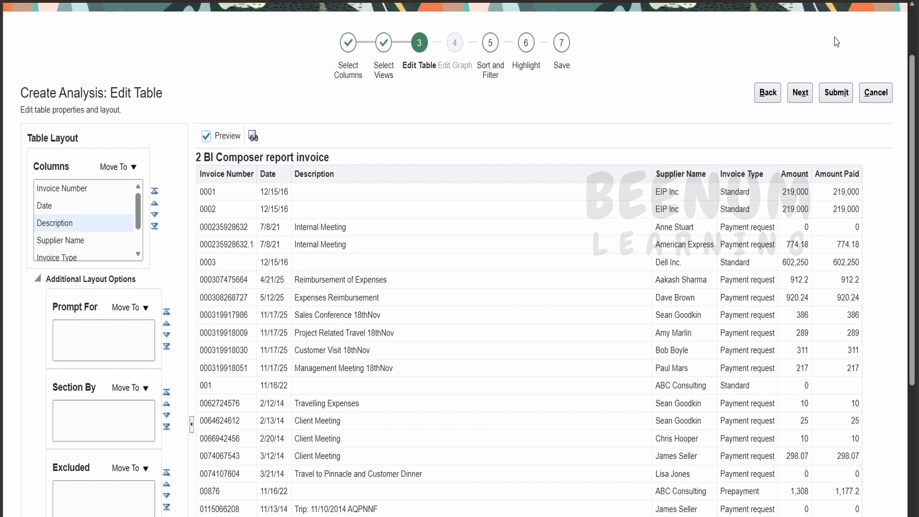
# Proceed to Sort and Filter and add a descending sort on the Date column
pyautogui.click(804, 99)
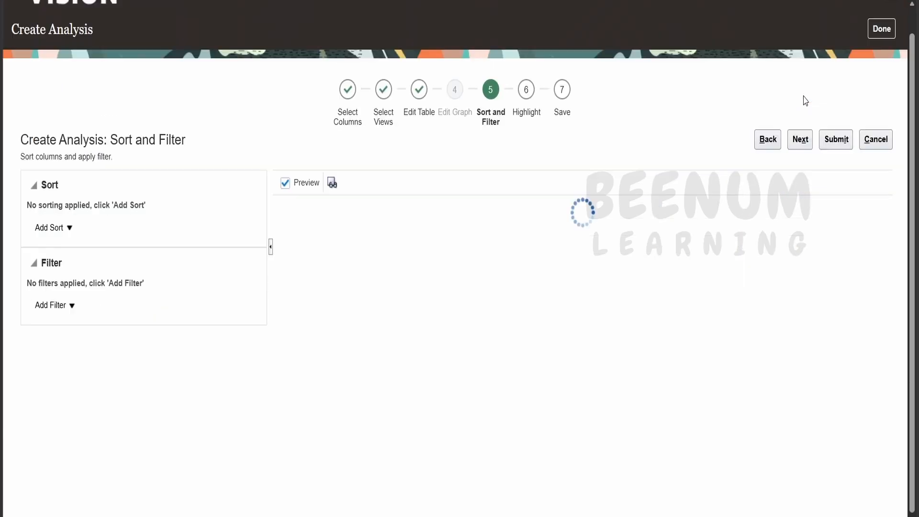
pyautogui.click(80, 228)
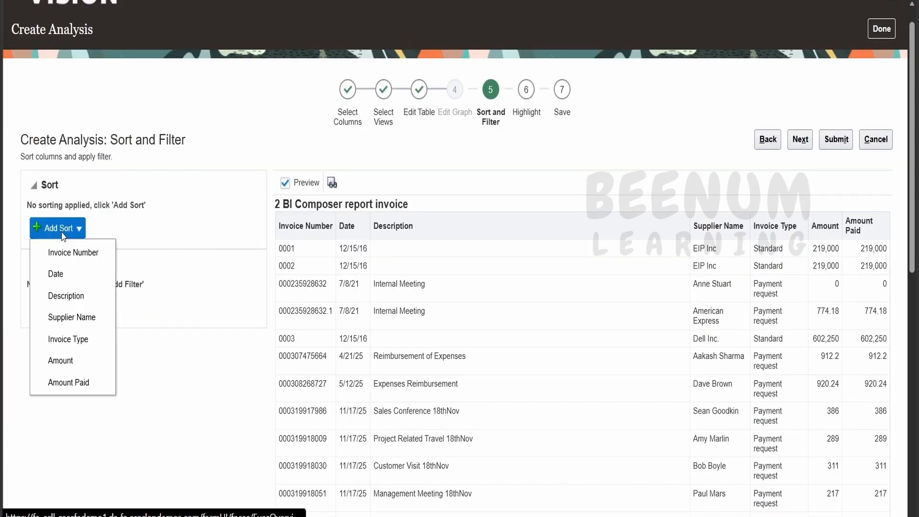
pyautogui.click(71, 275)
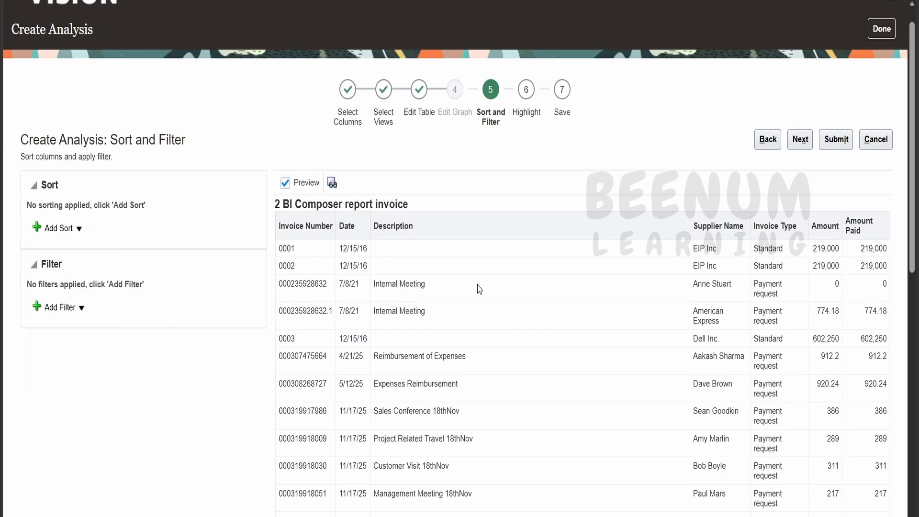
pyautogui.click(189, 261)
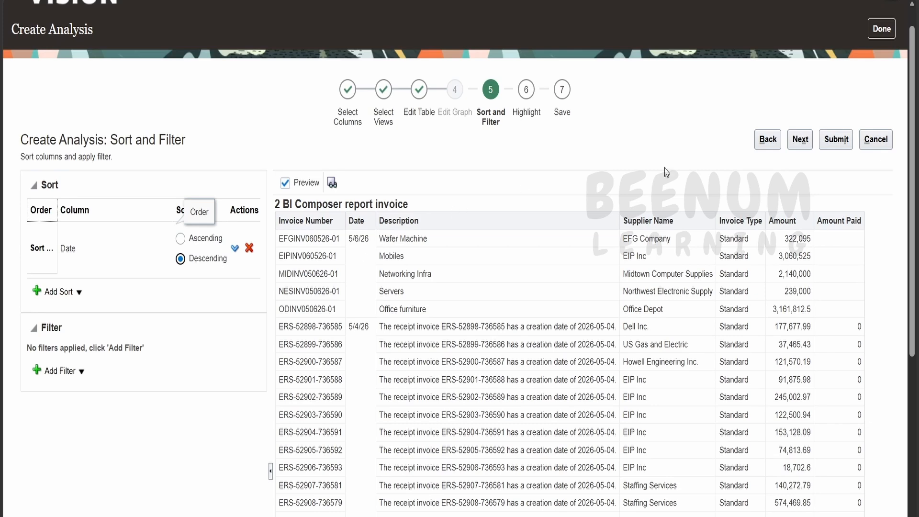
# Proceed to Highlight and add a conditional column format on Amount with thresholds of 5,000 and 50,000
pyautogui.click(808, 145)
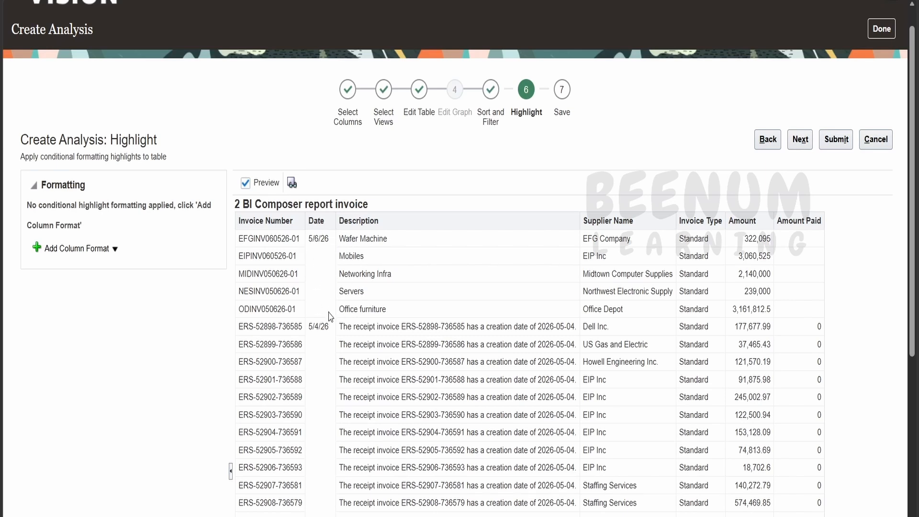
pyautogui.click(114, 249)
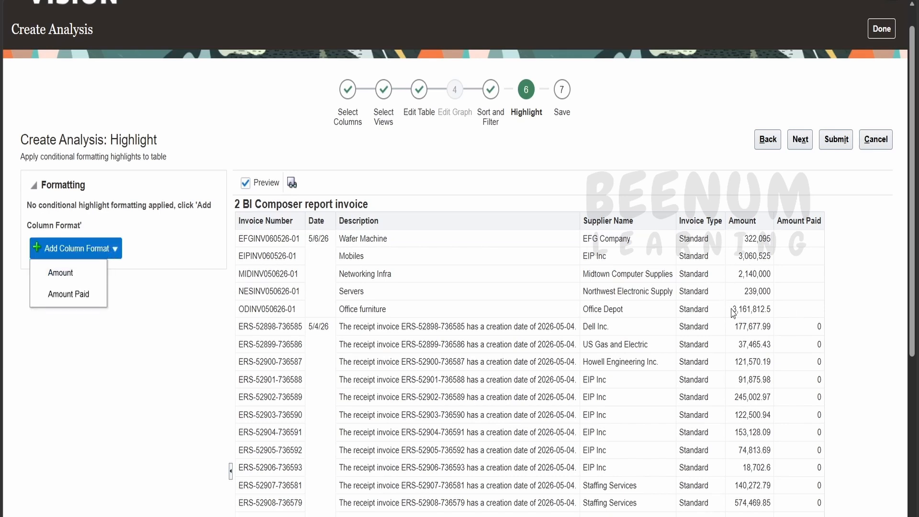
pyautogui.click(88, 272)
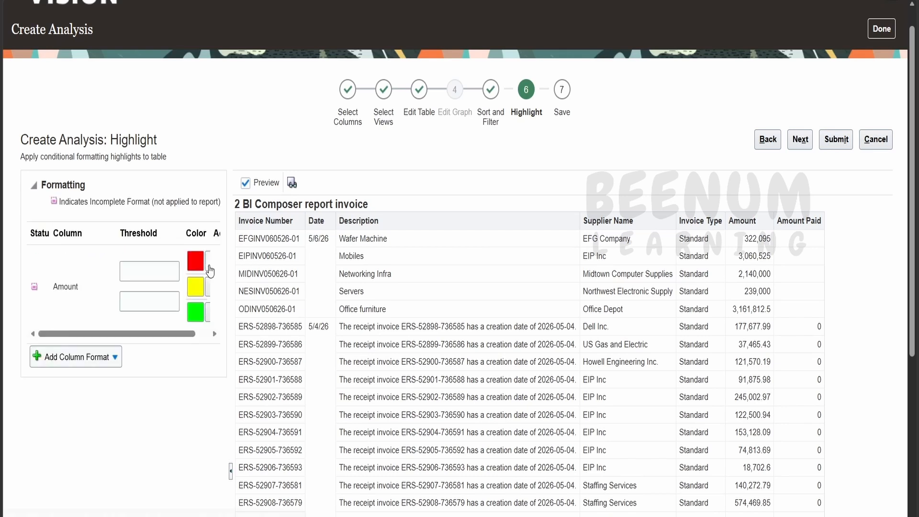
pyautogui.click(138, 273)
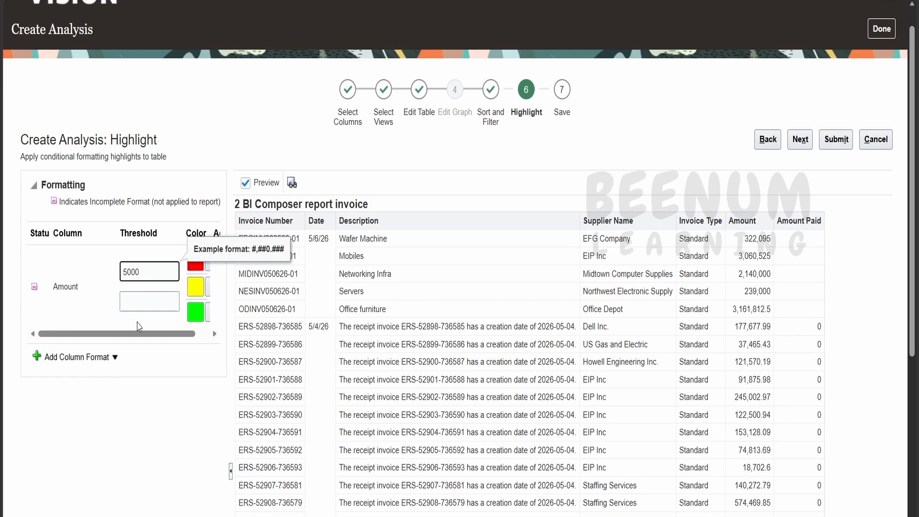
pyautogui.click(139, 301)
pyautogui.write('50,0')
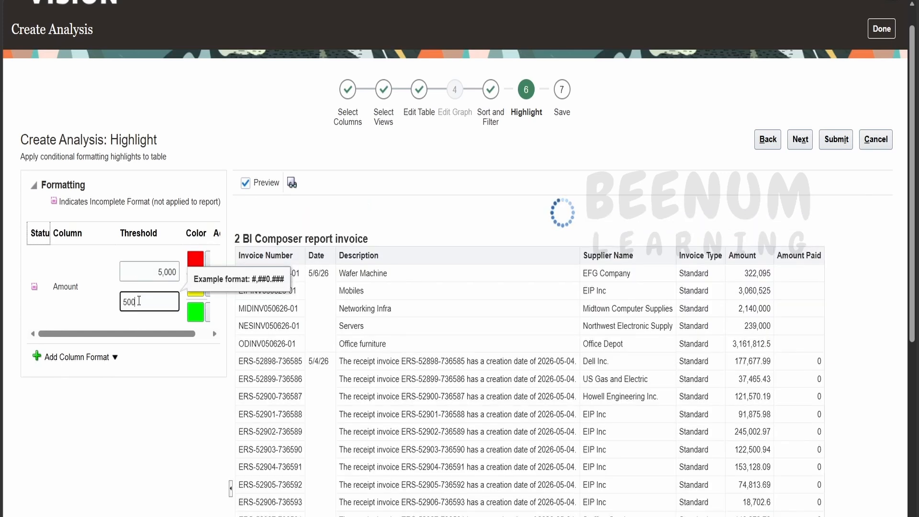
pyautogui.write('00')
pyautogui.click(153, 385)
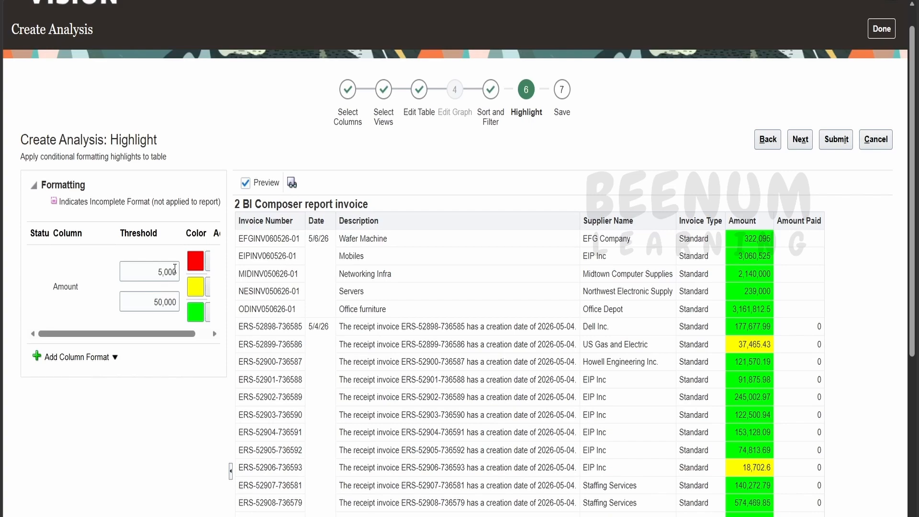
pyautogui.scroll(-3, 808, 230)
pyautogui.scroll(4, 779, 304)
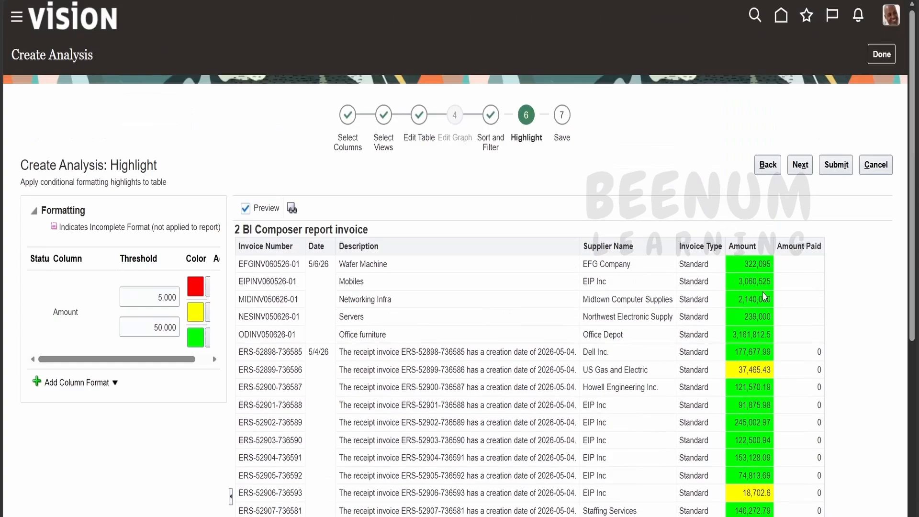
# Change the Amount highlight color for the highest range to a darker green and proceed to the Save stage
pyautogui.click(208, 339)
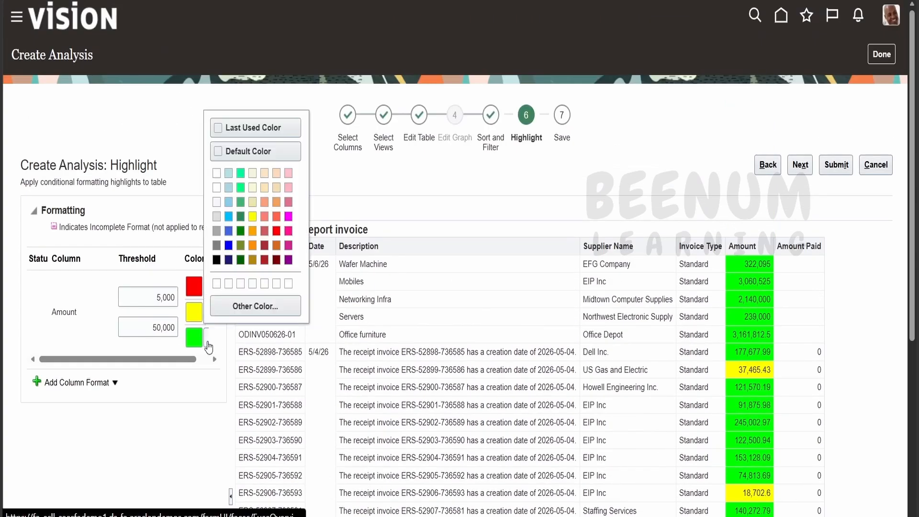
pyautogui.click(242, 220)
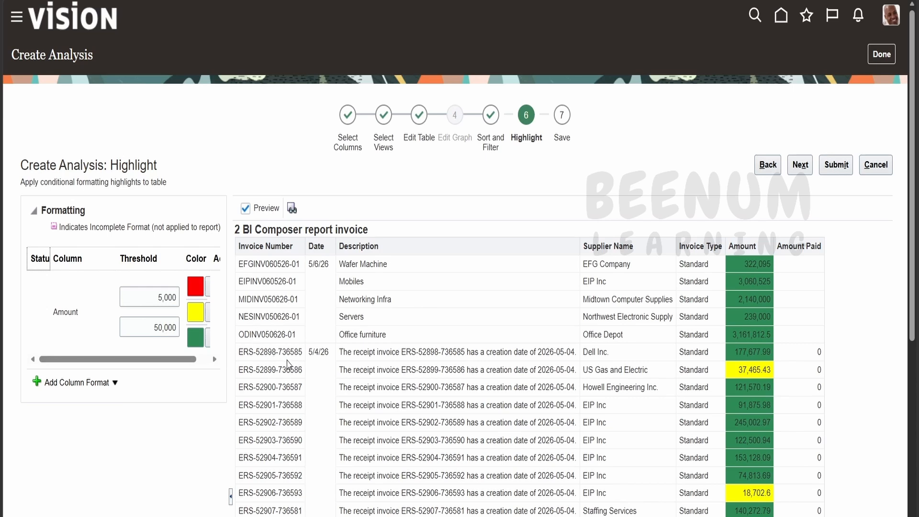
pyautogui.click(802, 165)
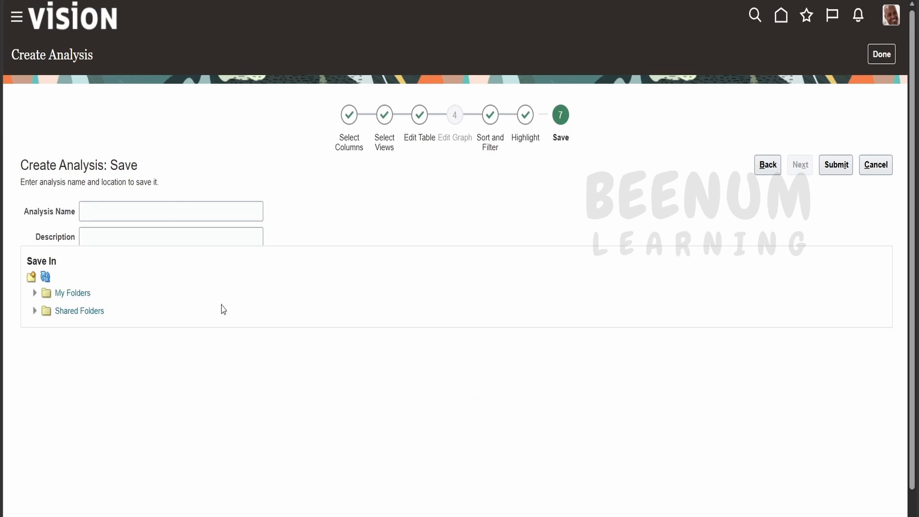
# Choose the ABC1010 folder under Shared Folders > Custom as the save location
pyautogui.click(34, 315)
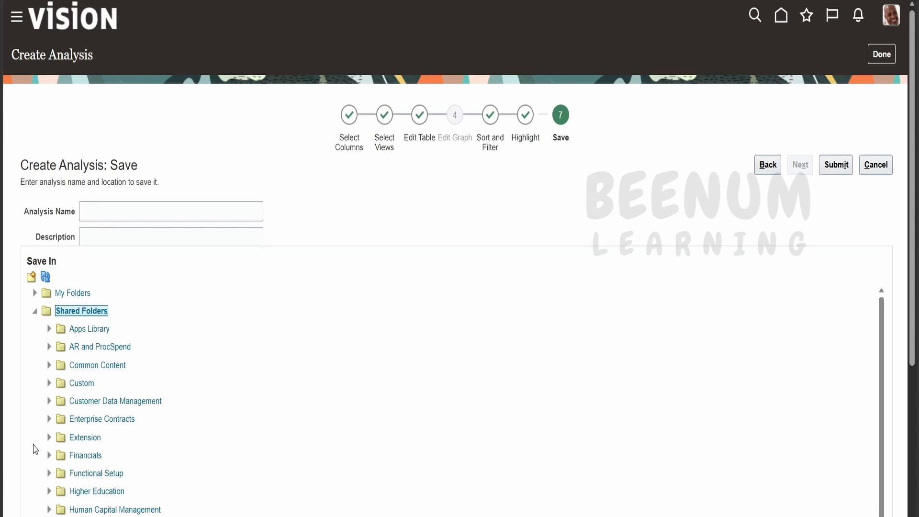
pyautogui.click(50, 383)
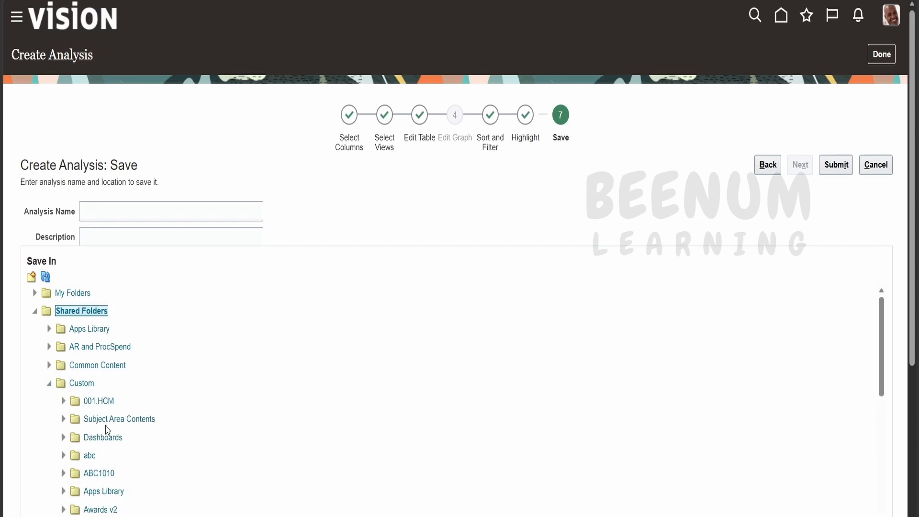
pyautogui.click(98, 473)
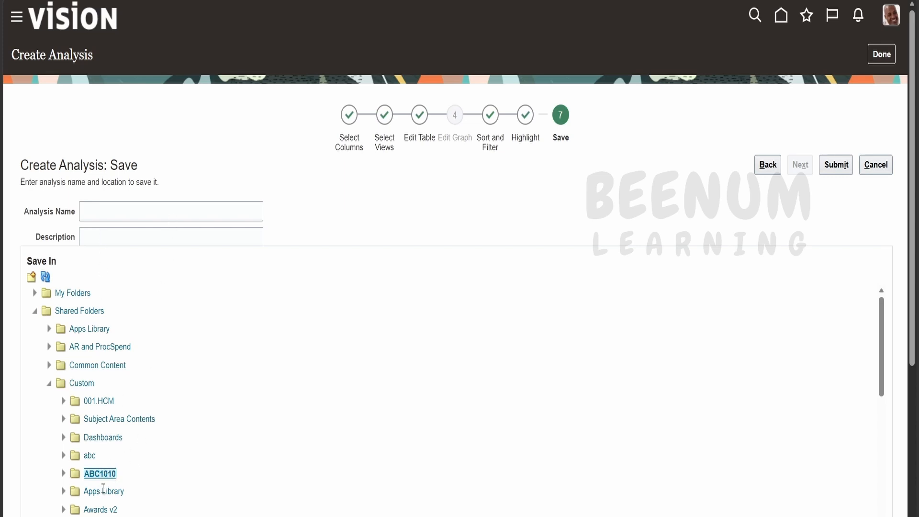
# Enter "2 BI Composer invoice report" as both the analysis name and description, and submit the analysis
pyautogui.click(118, 213)
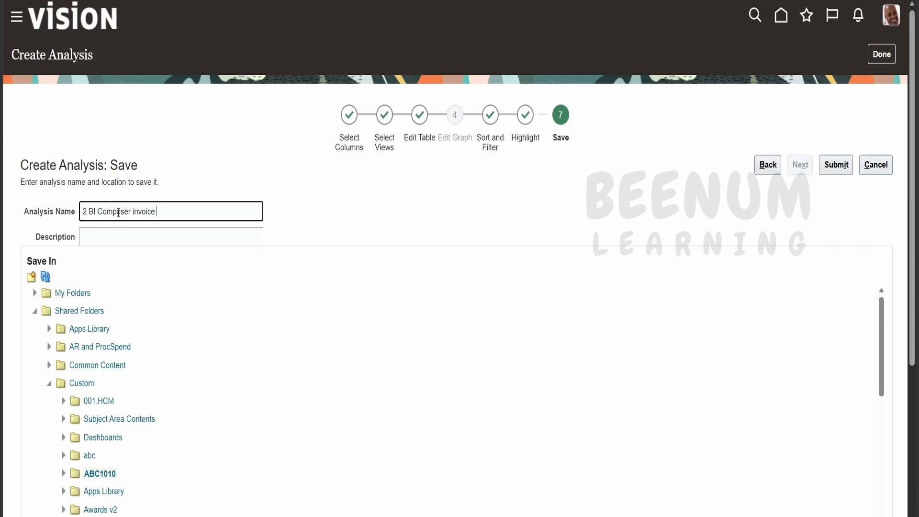
pyautogui.write('t')
pyautogui.tripleClick(138, 210)
pyautogui.hotkey('ctrl', 'c')
pyautogui.click(134, 235)
pyautogui.hotkey('ctrl', 'v')
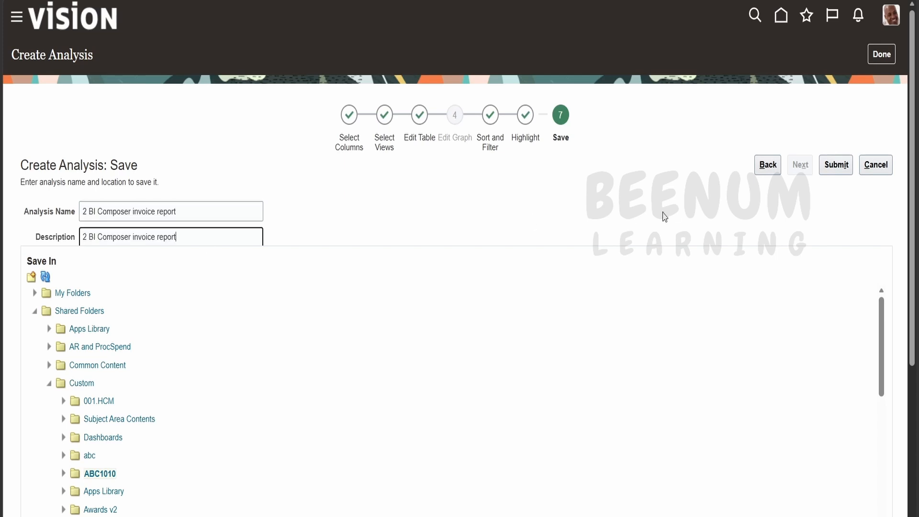
pyautogui.click(845, 165)
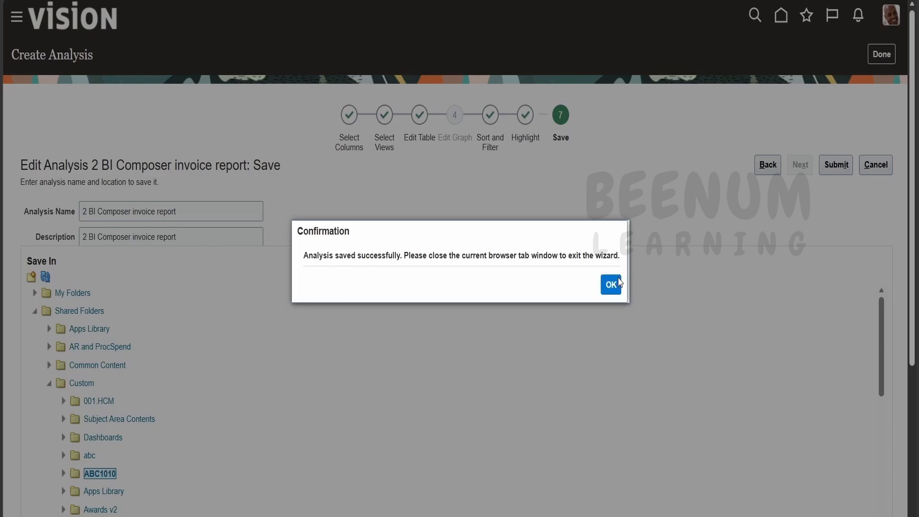
pyautogui.click(617, 282)
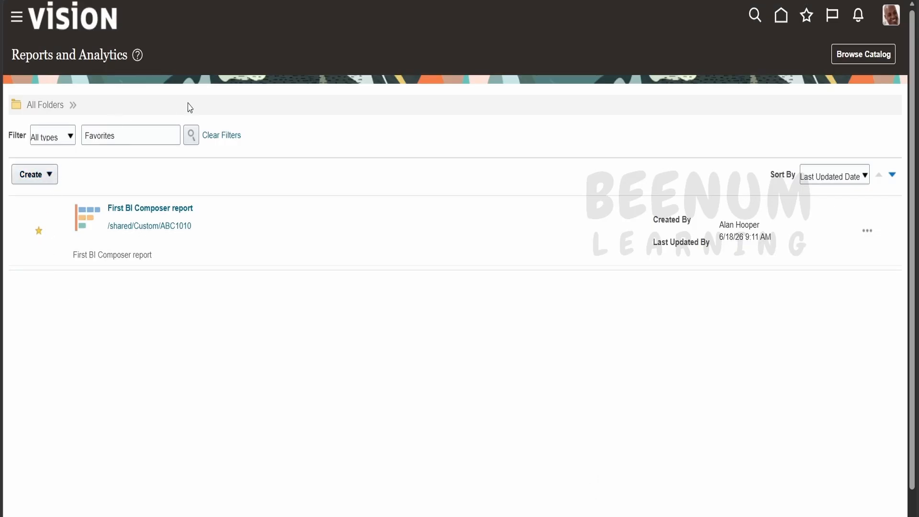
# Clear the Favorites filter and open 2 BI Composer invoice report for viewing from Shared Folders > Custom > ABC1010
pyautogui.click(221, 136)
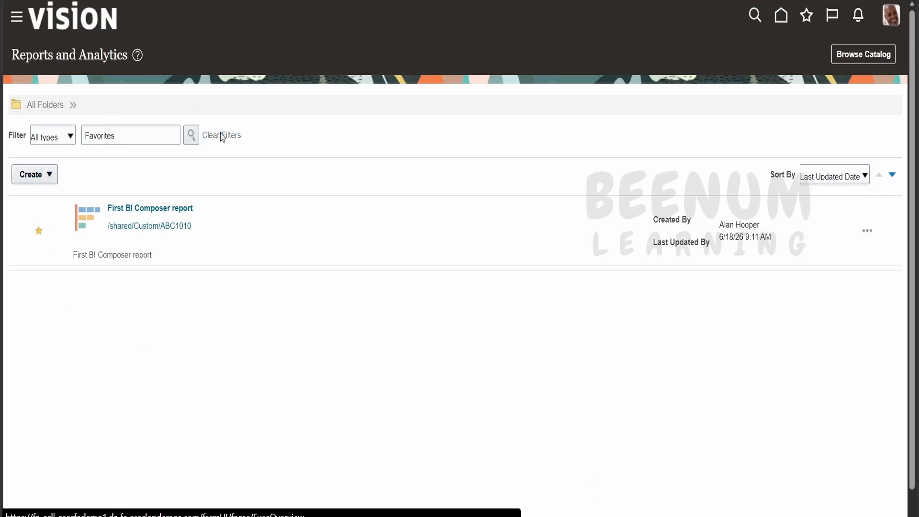
pyautogui.click(114, 240)
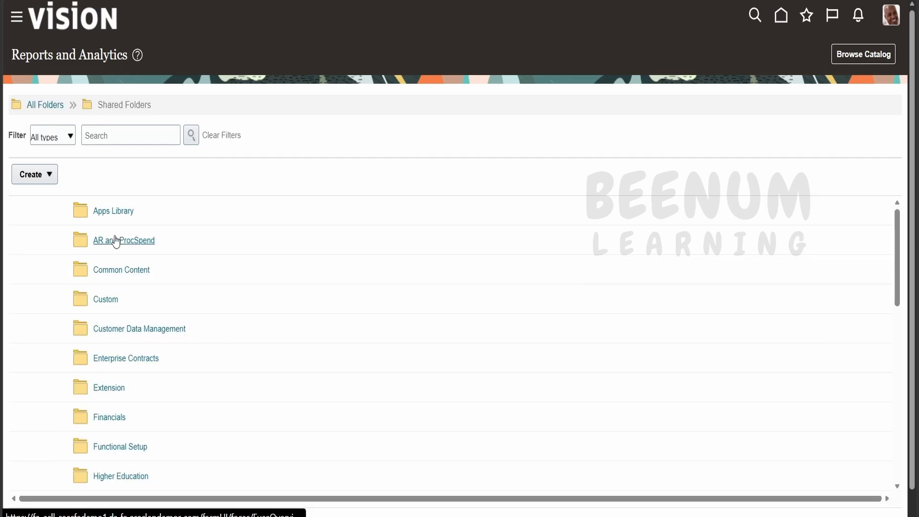
pyautogui.click(113, 298)
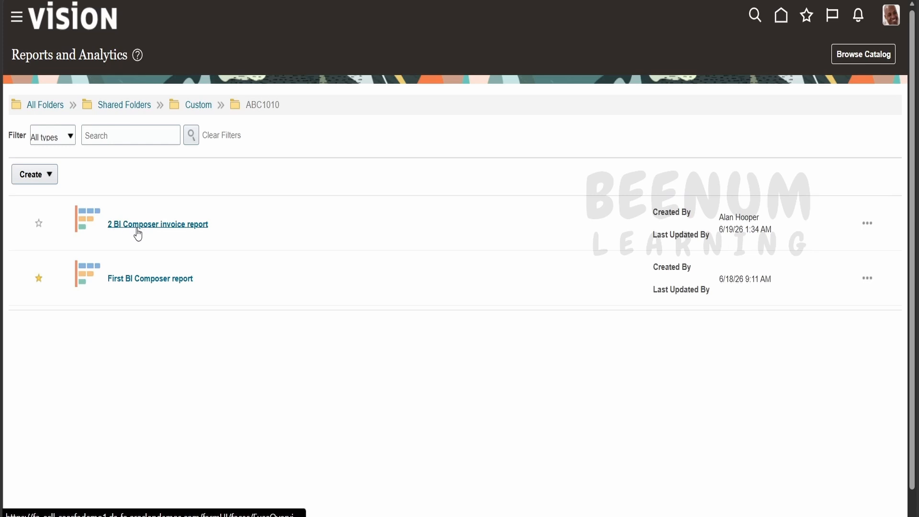
pyautogui.click(867, 229)
pyautogui.click(859, 242)
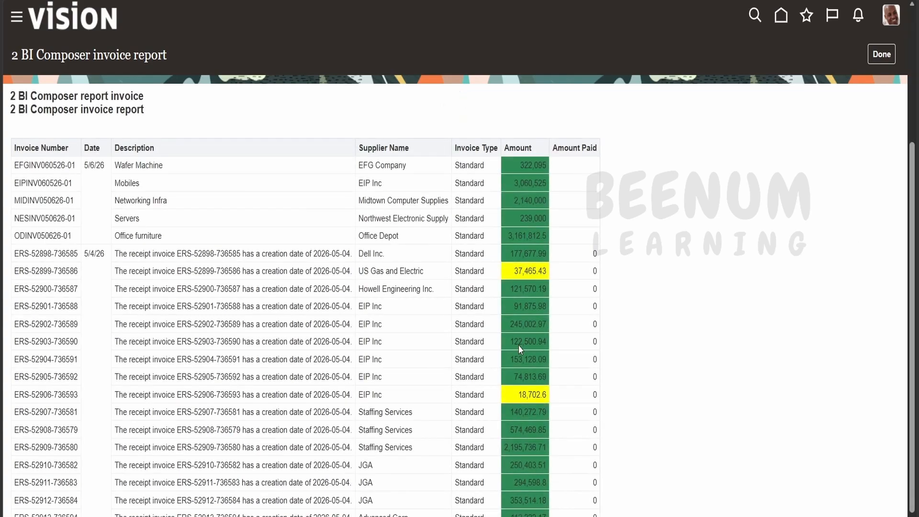
# Examine the color highlighting of the Amount column across the report's first two pages of rows, and close the report
pyautogui.scroll(-4, 518, 344)
pyautogui.scroll(4, 532, 330)
pyautogui.scroll(-4, 539, 317)
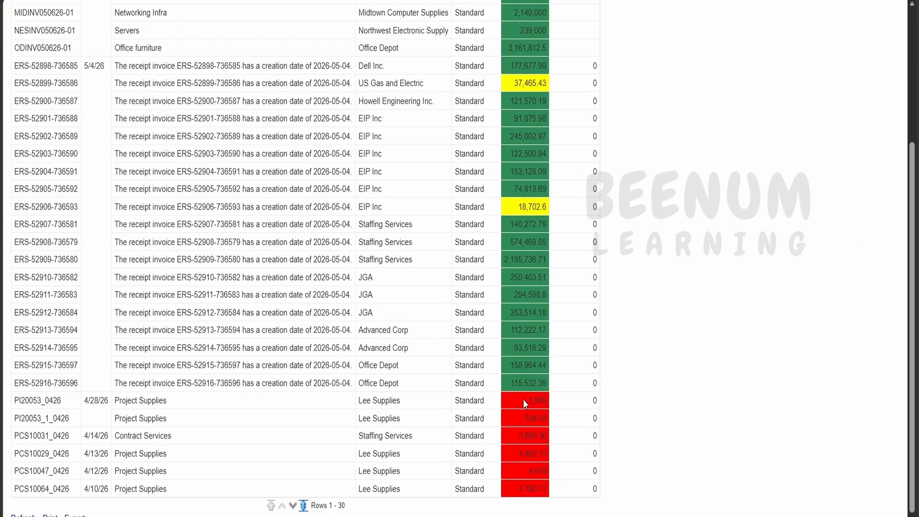
pyautogui.scroll(-4, 561, 379)
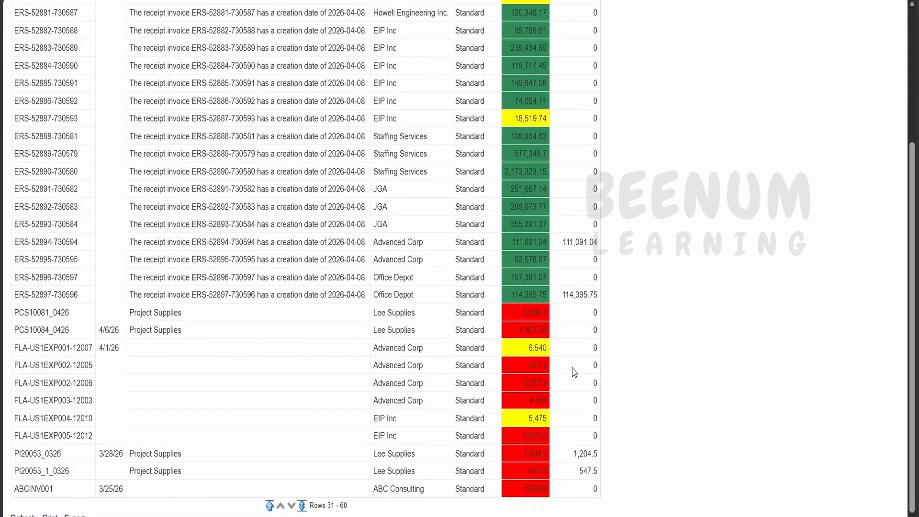
pyautogui.scroll(5, 573, 372)
pyautogui.click(884, 56)
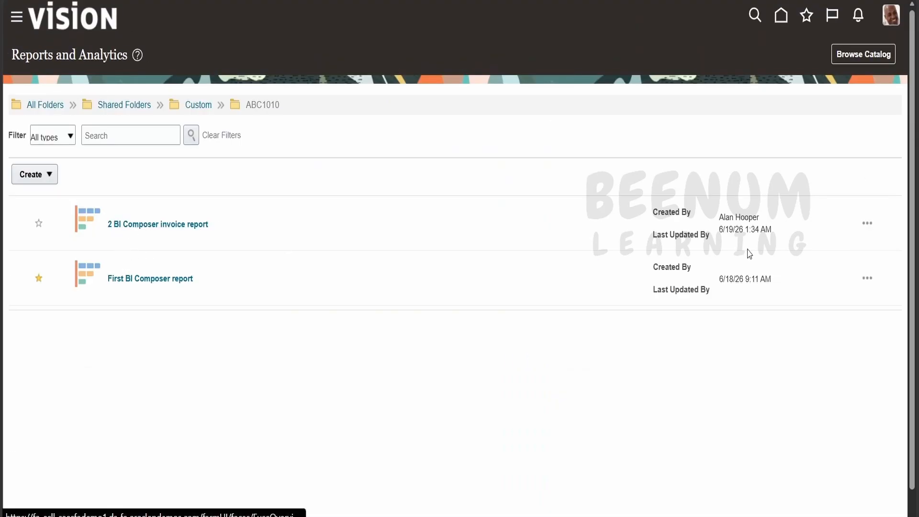
# View 2 BI Composer invoice report once more to check its title and table layout, and return to the folder
pyautogui.click(867, 224)
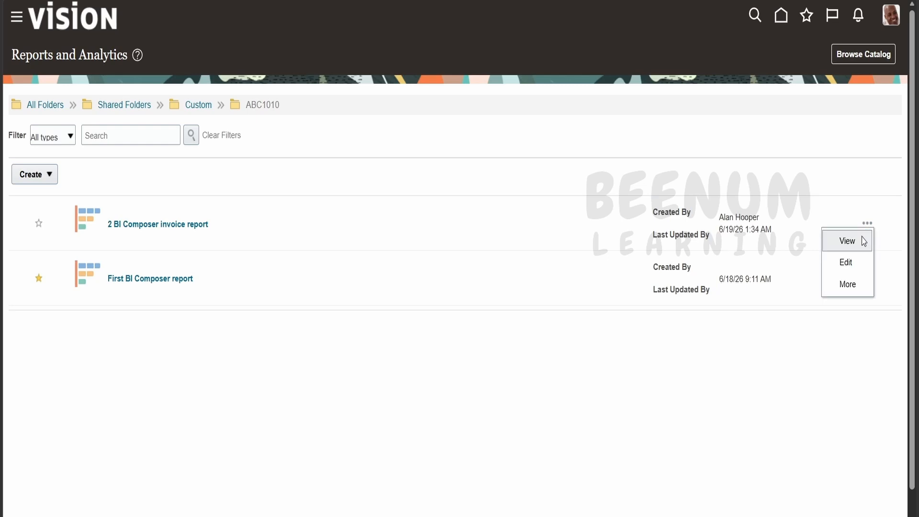
pyautogui.click(865, 240)
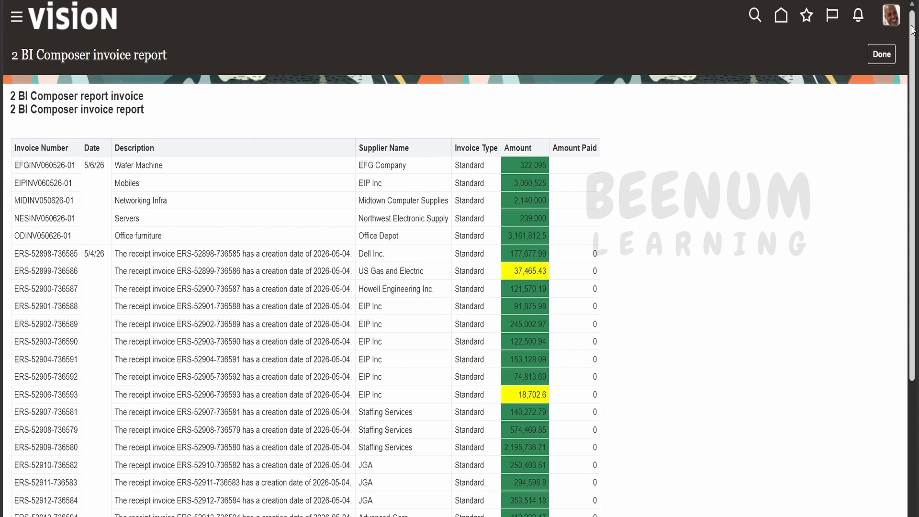
pyautogui.click(889, 54)
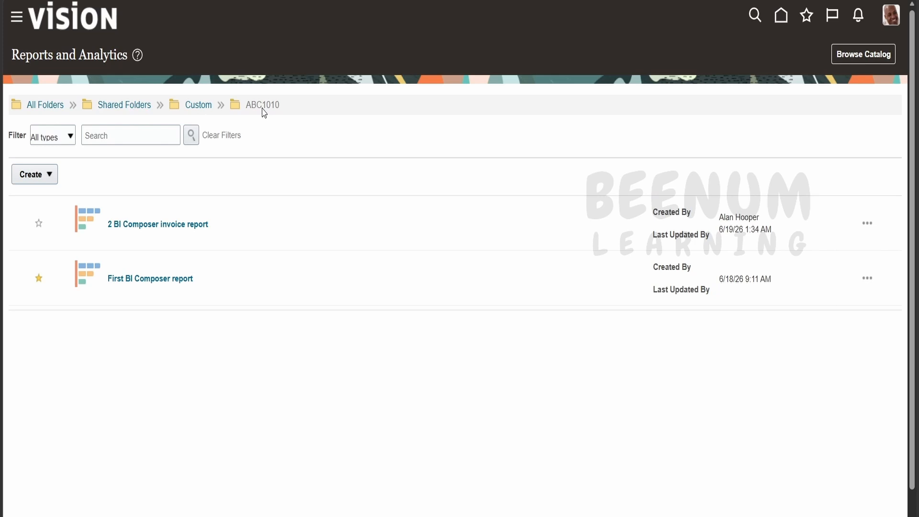
# Open 2 BI Composer invoice report for editing and proceed to the Edit Table stage
pyautogui.click(869, 225)
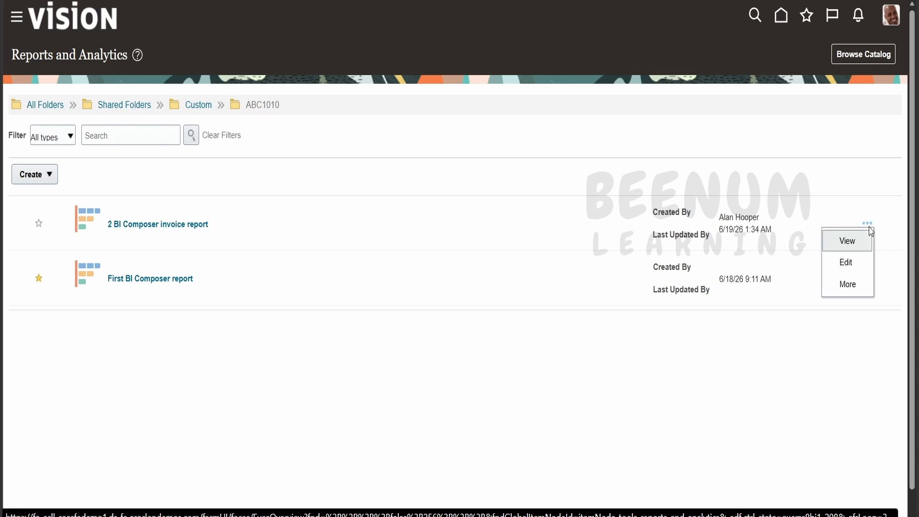
pyautogui.click(861, 263)
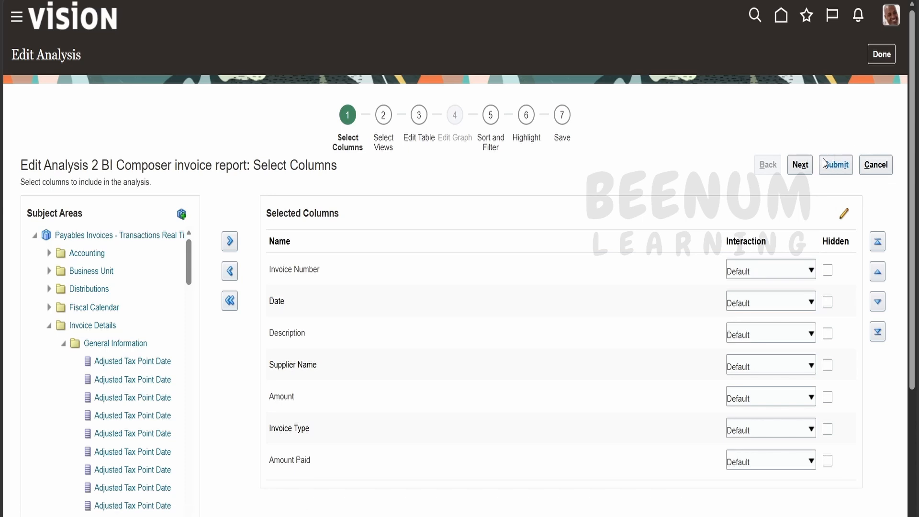
pyautogui.click(808, 168)
pyautogui.click(808, 168)
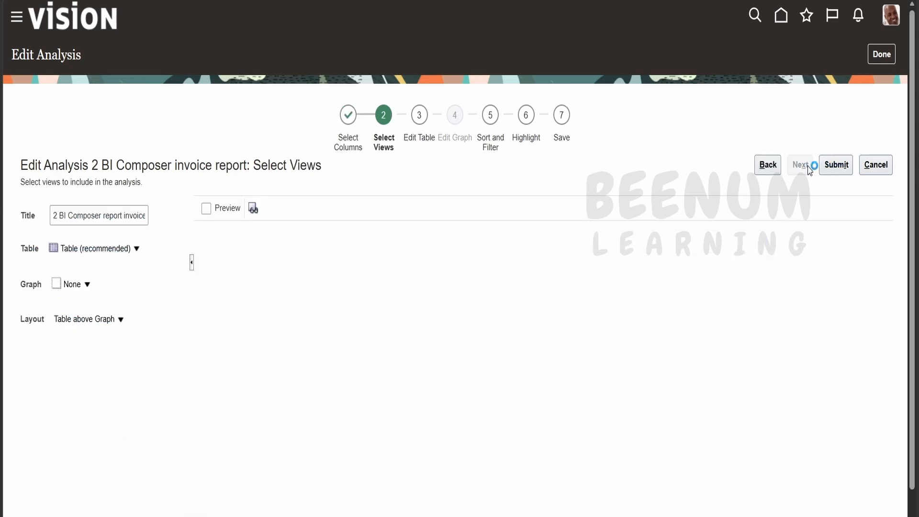
# With the table preview on, move the Invoice Type column from Columns to Prompt For and proceed to Sort and Filter
pyautogui.click(206, 208)
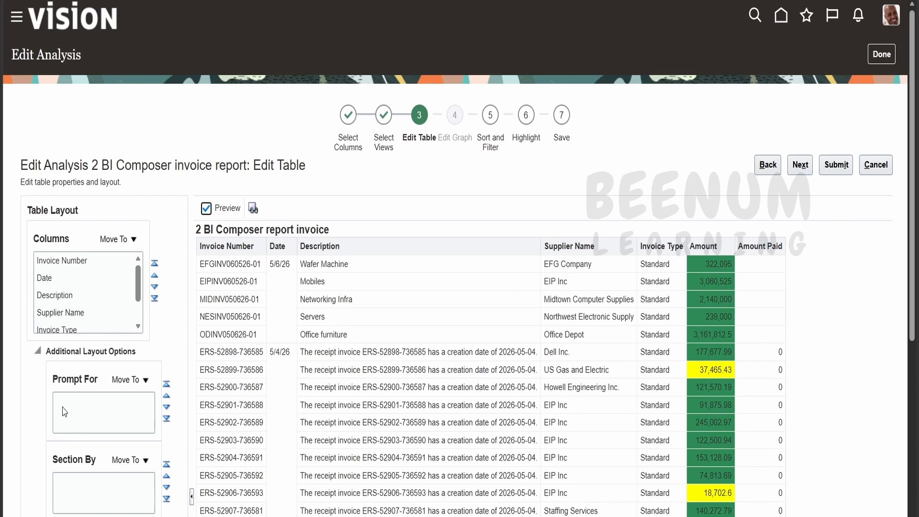
pyautogui.scroll(-1, 80, 293)
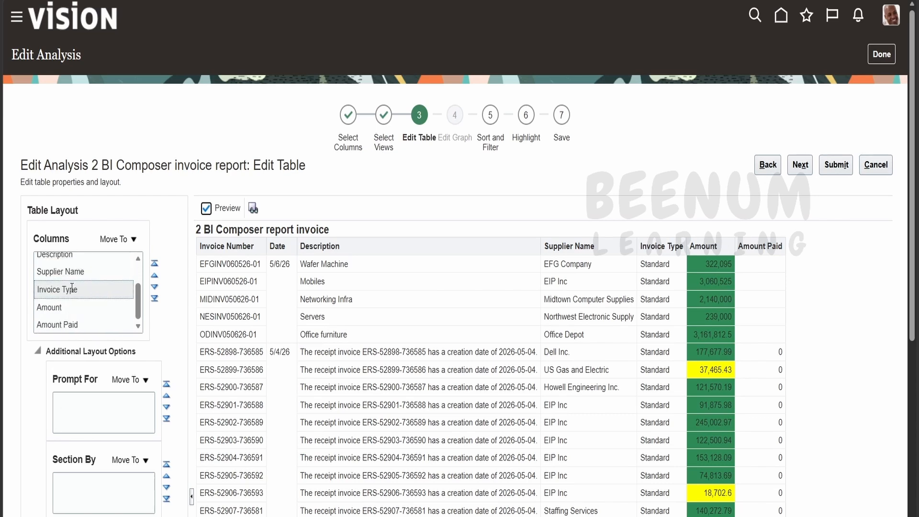
pyautogui.click(131, 238)
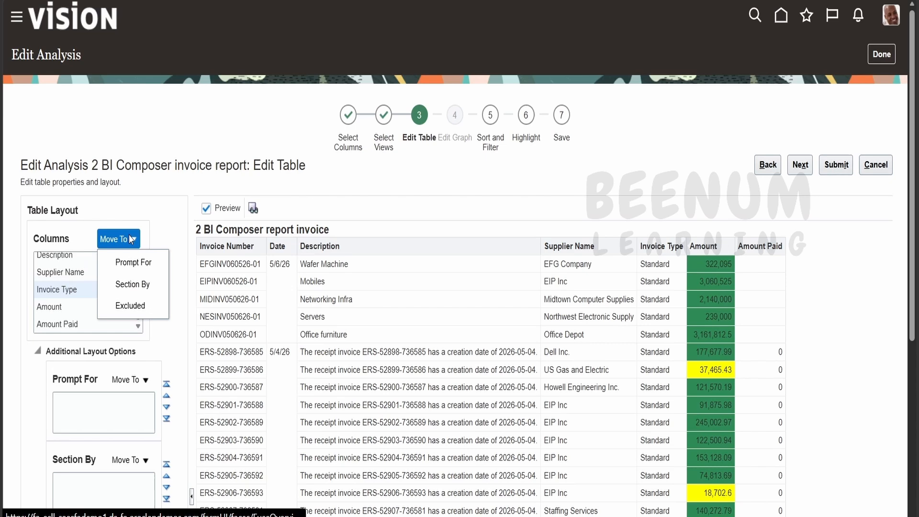
pyautogui.click(143, 261)
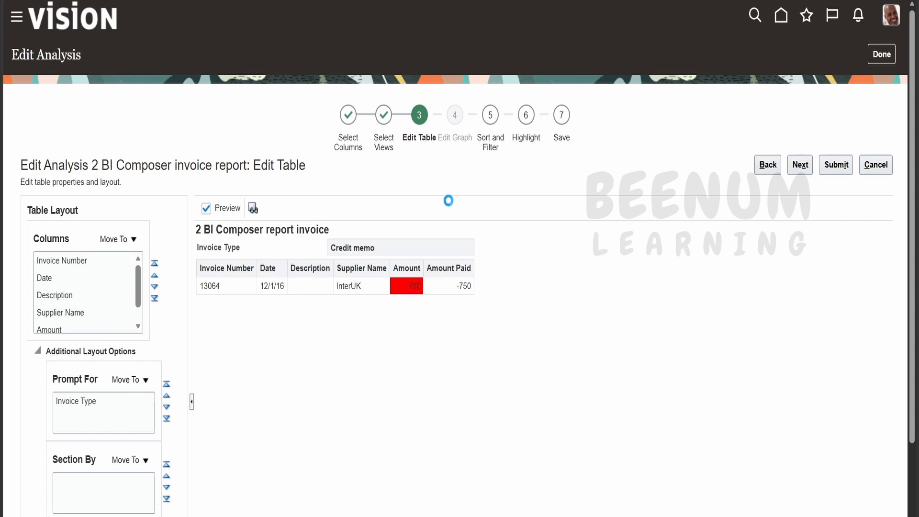
pyautogui.click(800, 166)
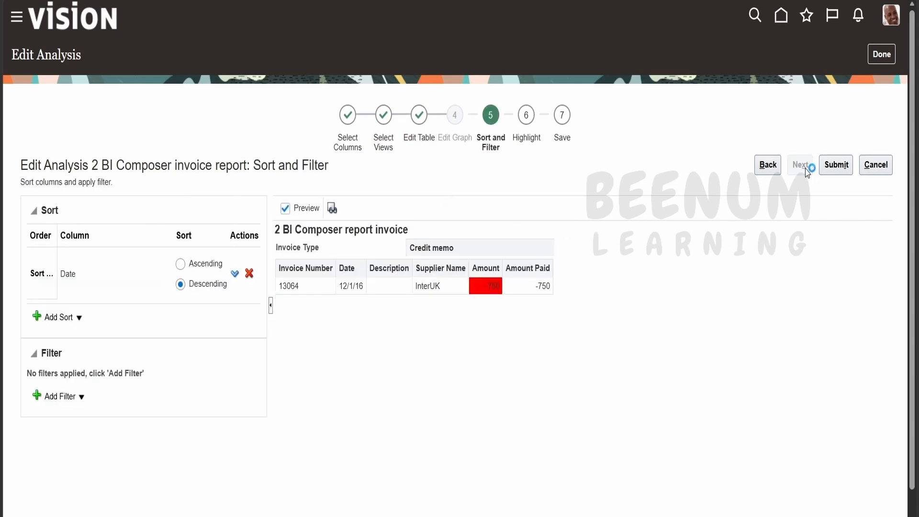
# Proceed to the Save stage and submit the edited analysis, overwriting the existing 2 BI Composer invoice report in the ABC1010 folder
pyautogui.click(800, 165)
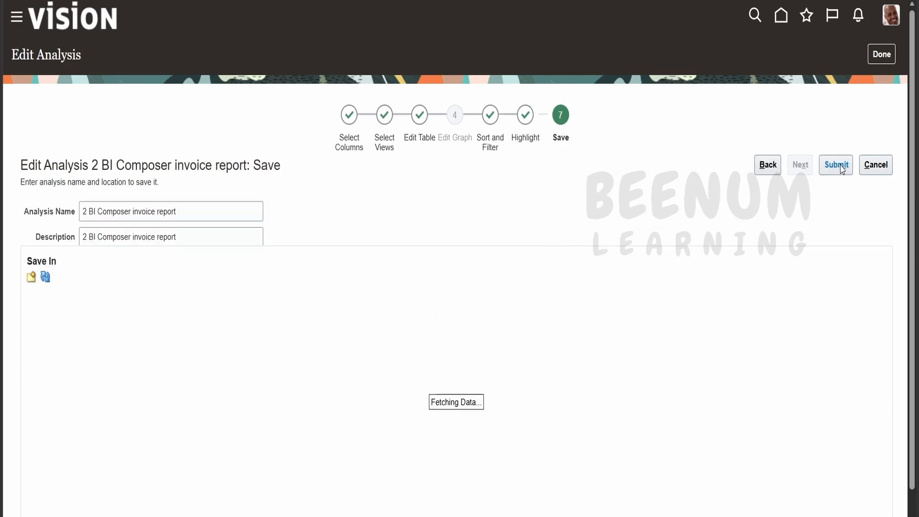
pyautogui.click(842, 169)
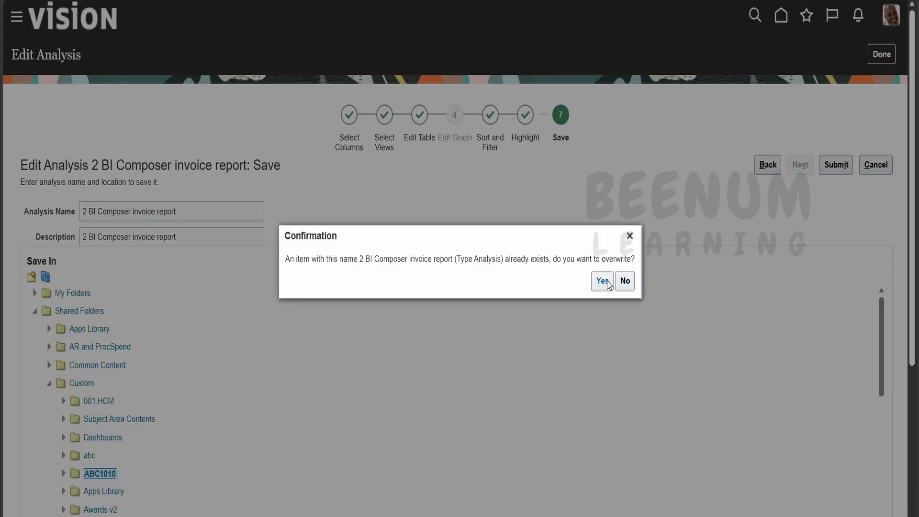
pyautogui.click(603, 283)
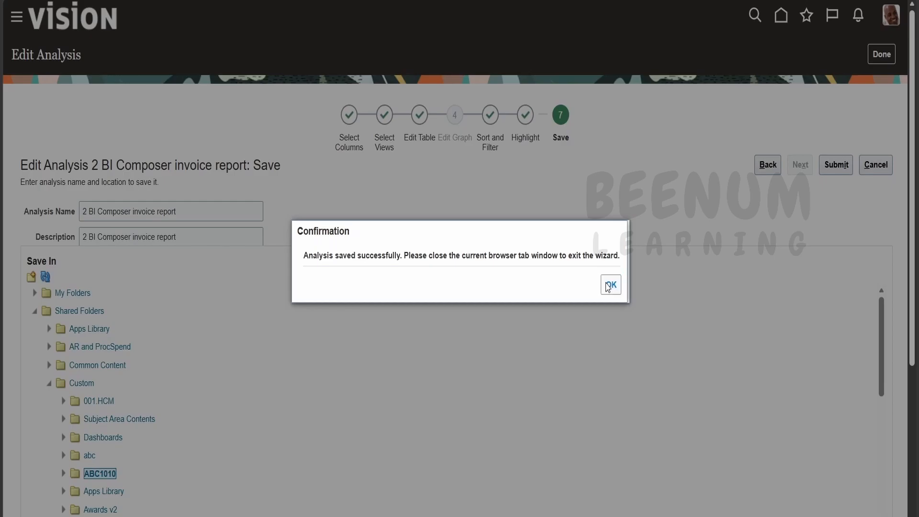
pyautogui.click(607, 287)
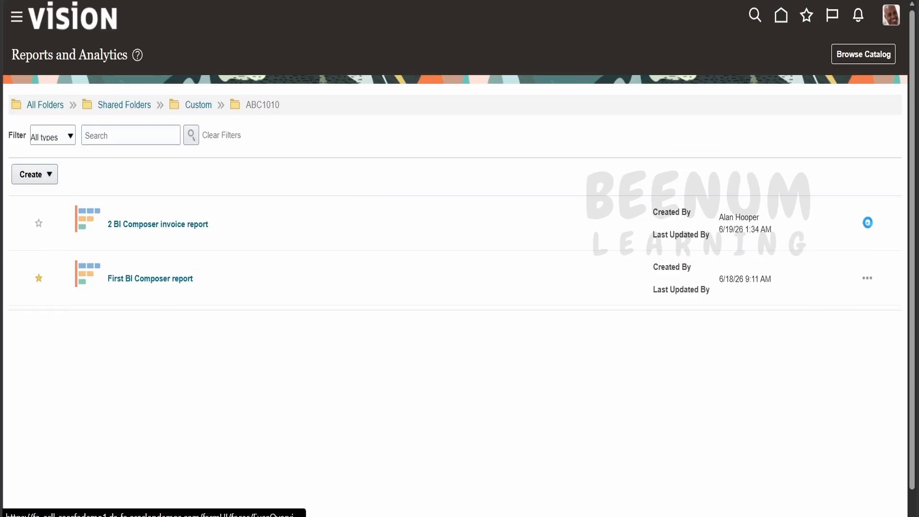
# View 2 BI Composer invoice report from the folder and set its Invoice Type prompt to Debit memo
pyautogui.click(867, 223)
pyautogui.click(847, 240)
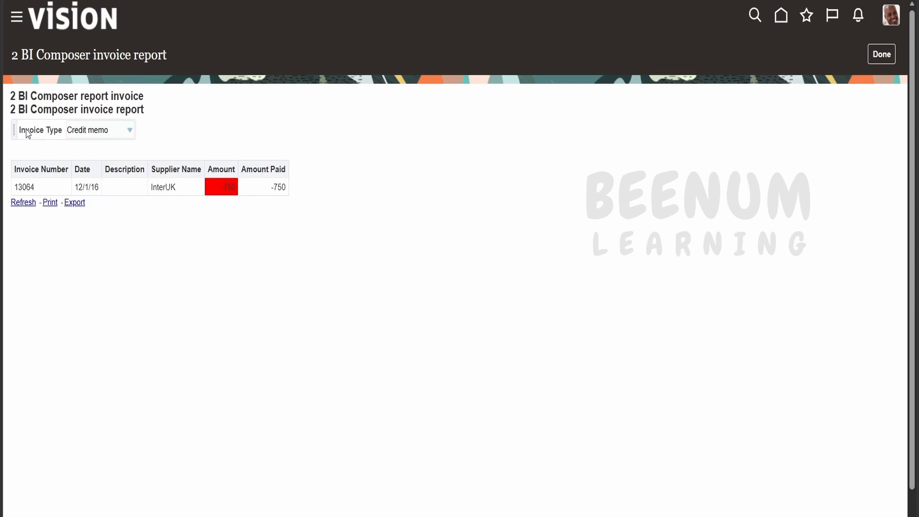
pyautogui.click(115, 138)
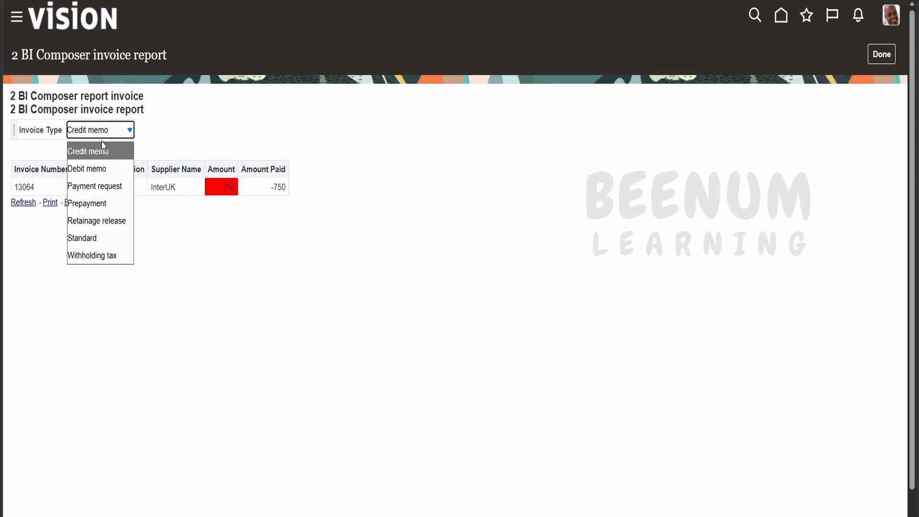
pyautogui.click(101, 169)
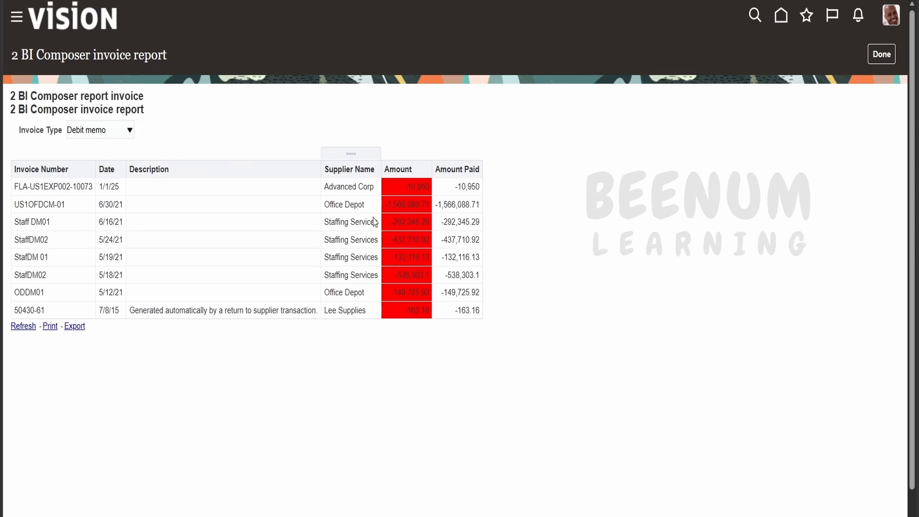
# Switch the Invoice Type prompt to Prepayment and look through the report's rows
pyautogui.click(101, 130)
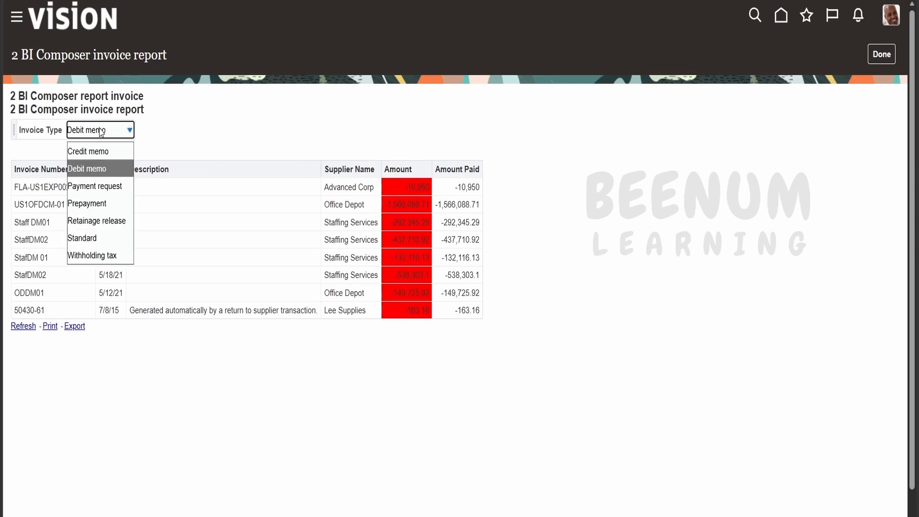
pyautogui.press('Escape')
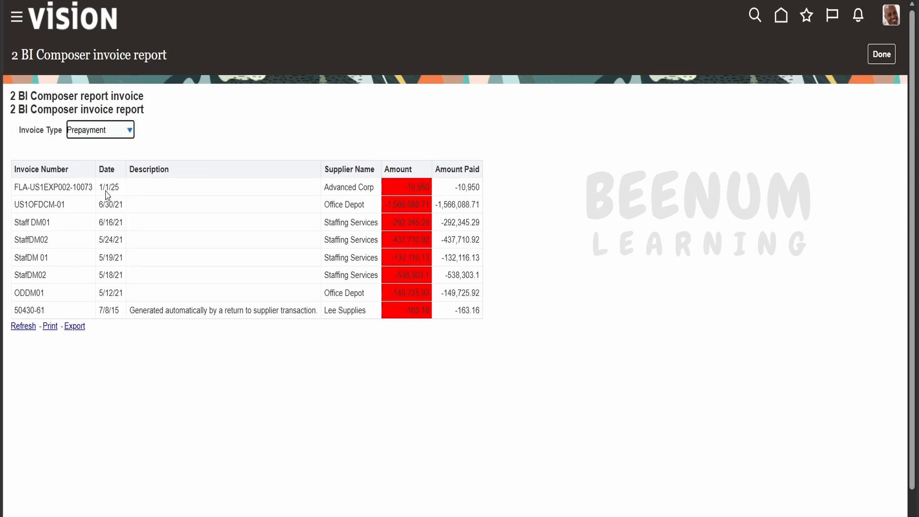
pyautogui.scroll(-5, 121, 258)
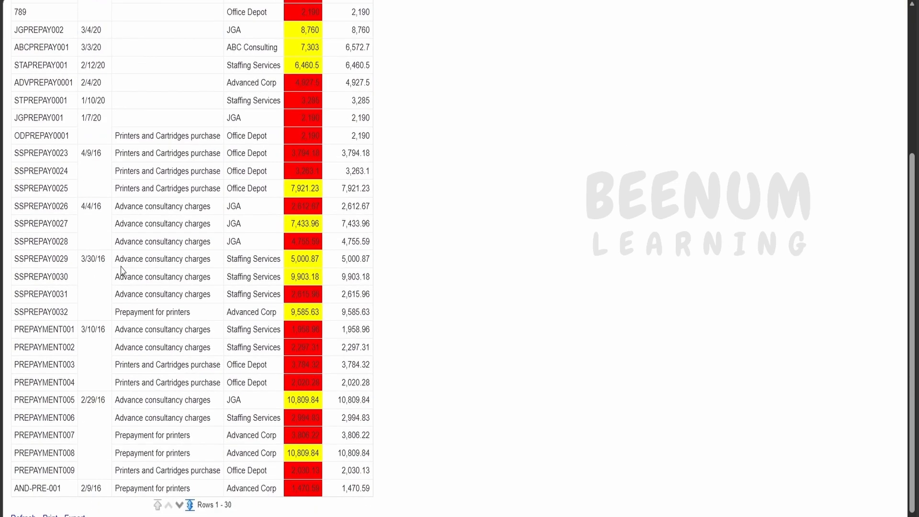
pyautogui.scroll(3, 120, 271)
pyautogui.scroll(3, 121, 270)
# Set the Invoice Type prompt to Standard, check the rows, and close the report to return to the folder
pyautogui.click(110, 130)
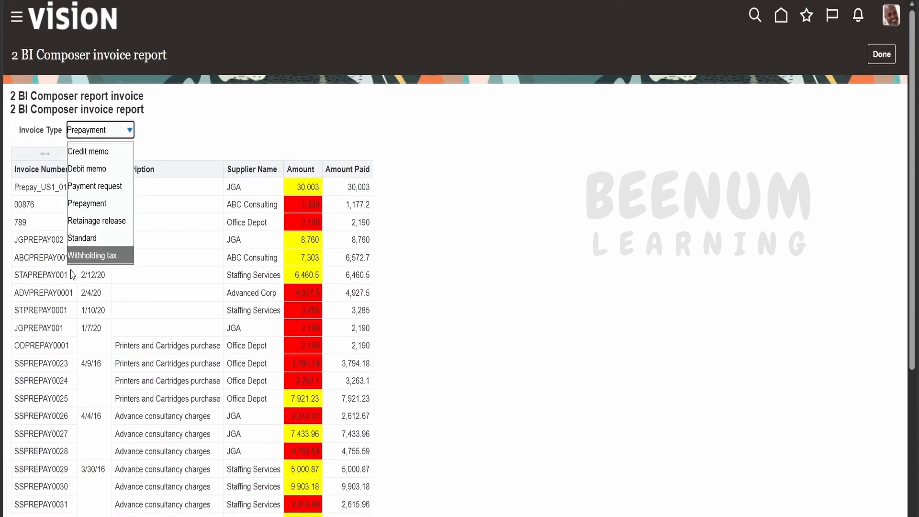
pyautogui.click(89, 238)
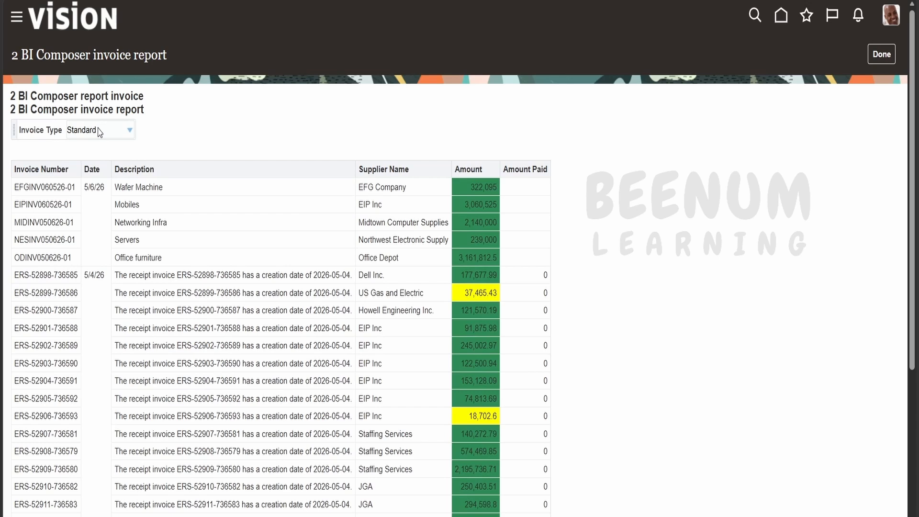
pyautogui.click(887, 56)
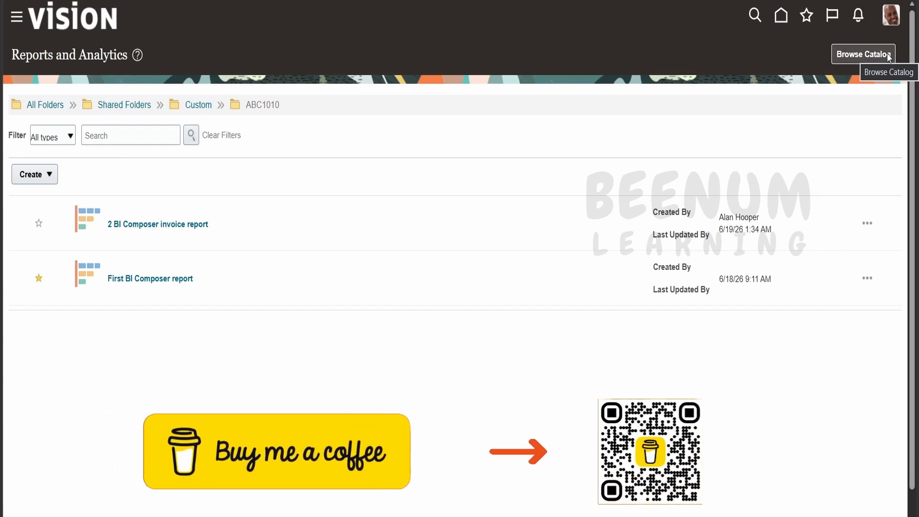
pyautogui.click(889, 57)
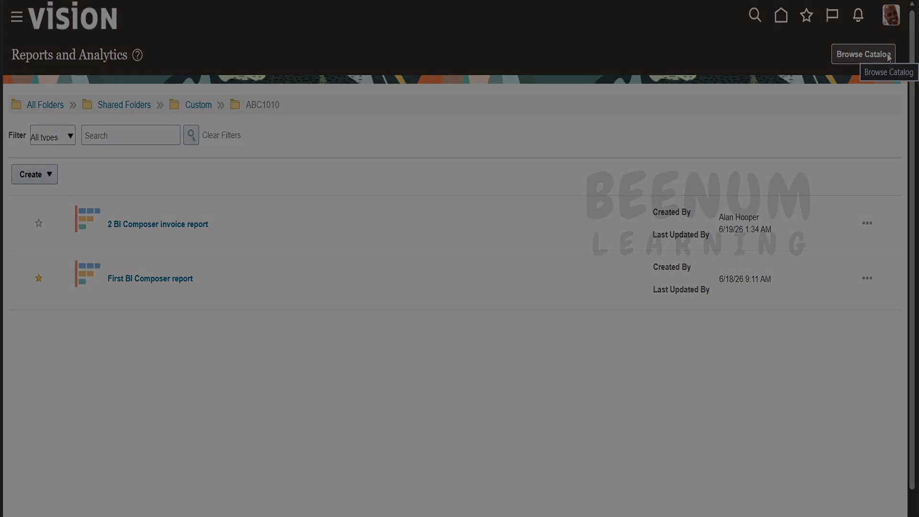